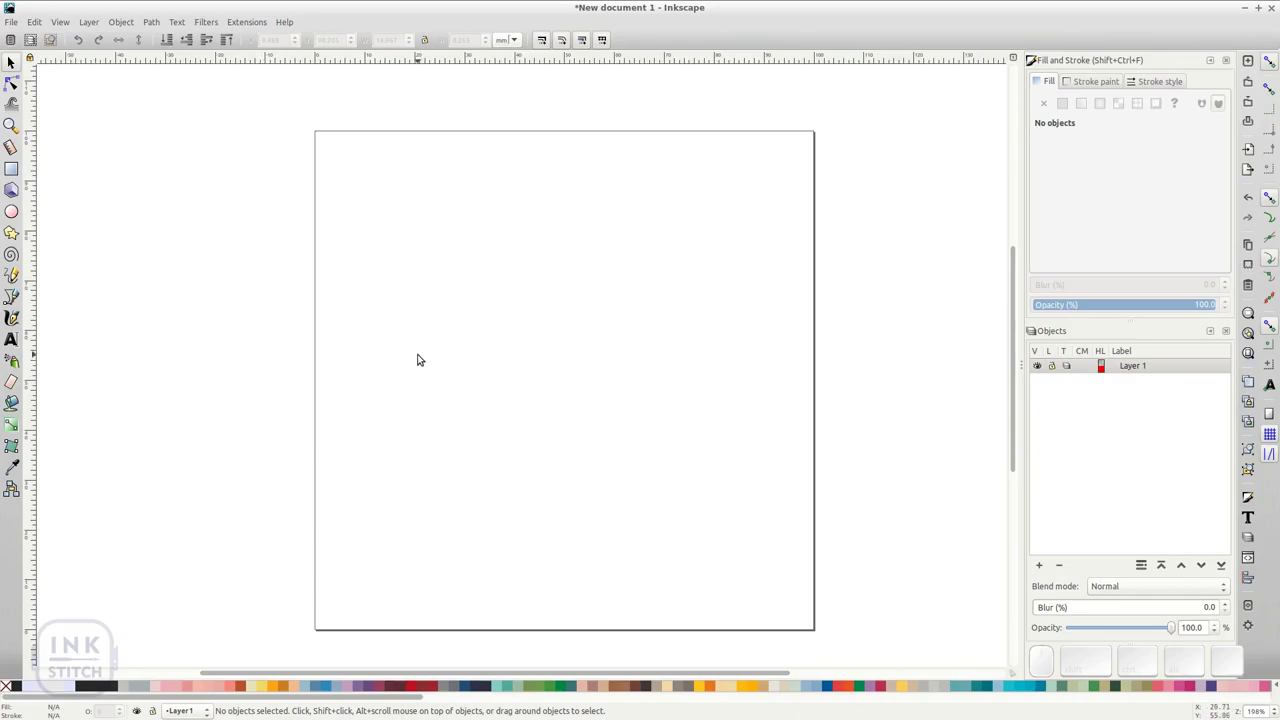
Draw a short horizontal straight line near the top-left of the page with the Bezier tool.
{"action": "key", "text": "b"}
{"action": "left_click", "coordinate": [374, 222]}
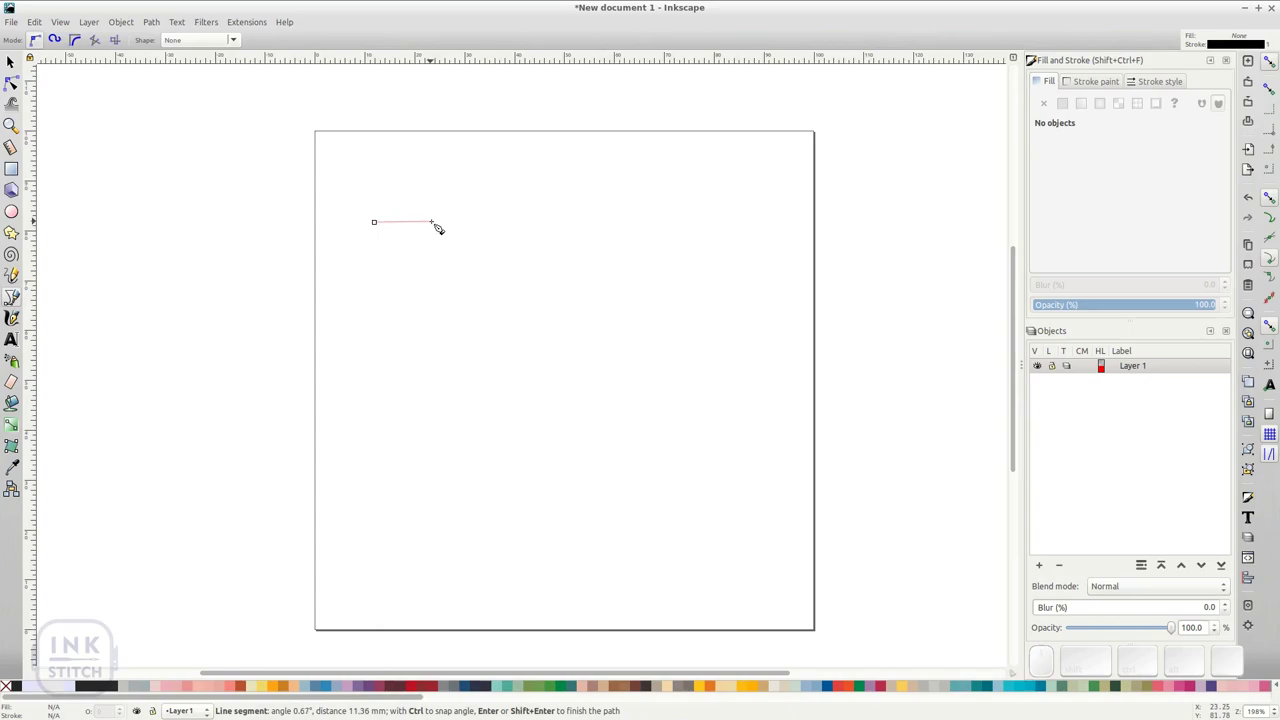
{"action": "double_click", "coordinate": [450, 222]}
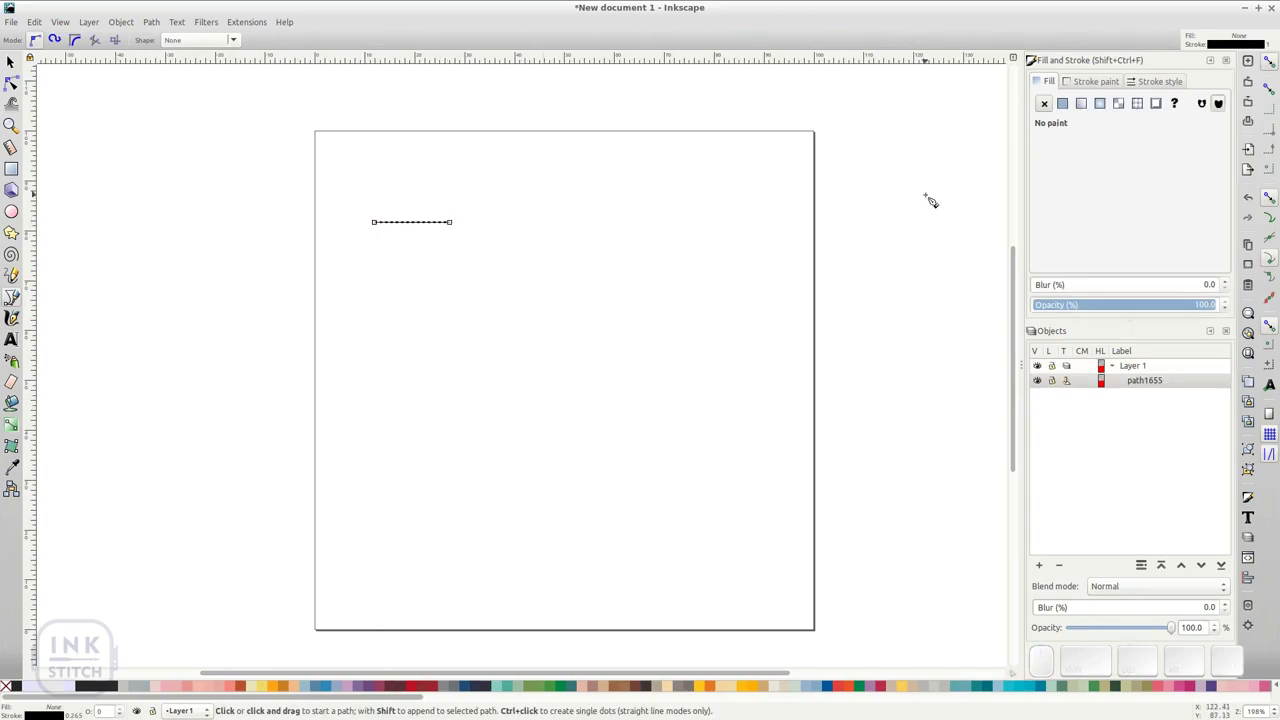
Set the line's stroke width to 0.6 mm.
{"action": "left_click", "coordinate": [1092, 83]}
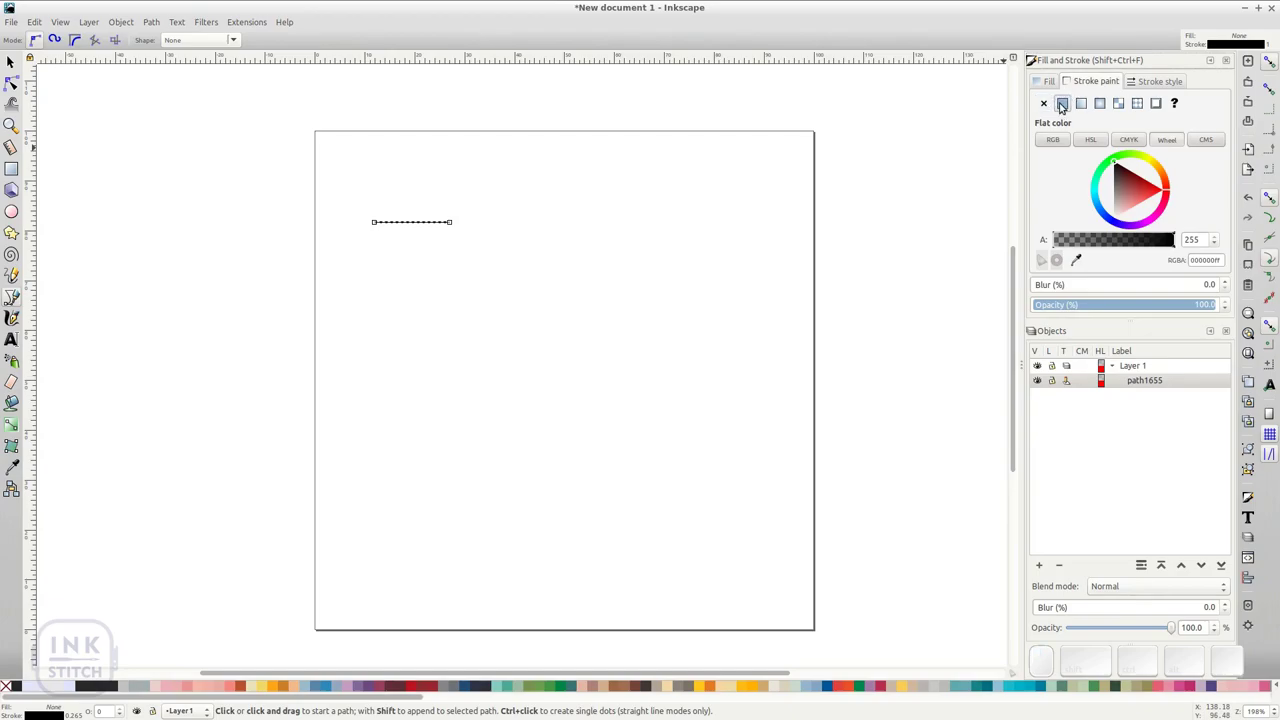
{"action": "left_click", "coordinate": [1156, 83]}
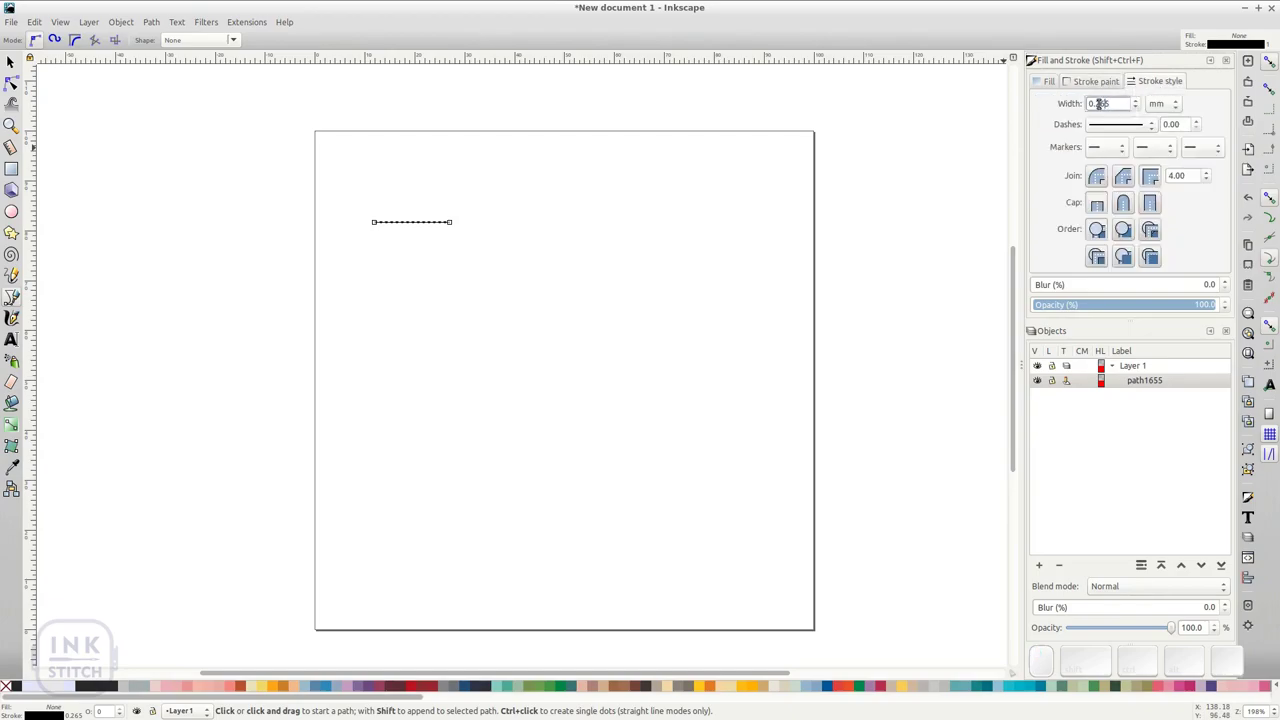
{"action": "left_click_drag", "start_coordinate": [1094, 104], "coordinate": [1127, 103]}
{"action": "type", "text": "0.6"}
{"action": "key", "text": "Return"}
Open the line's Ink/Stitch Params and move the window aside to show the preview.
{"action": "left_click", "coordinate": [246, 22]}
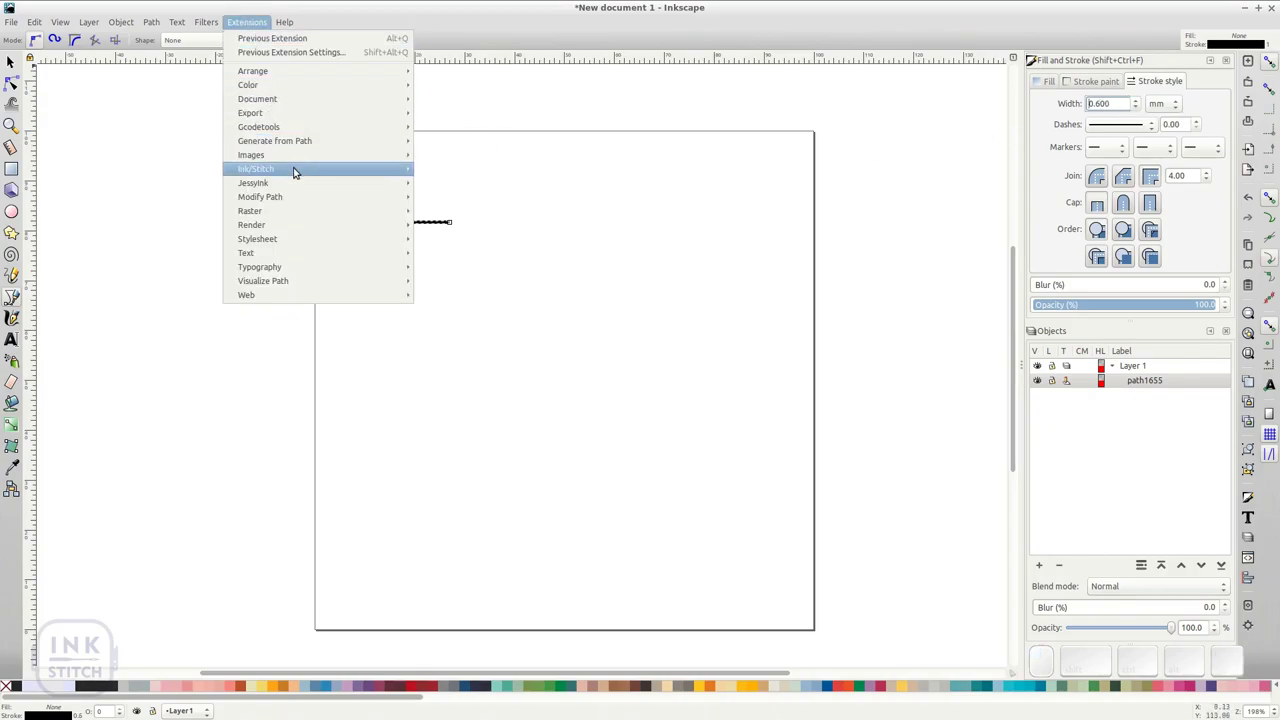
{"action": "mouse_move", "coordinate": [294, 171]}
{"action": "mouse_move", "coordinate": [461, 193]}
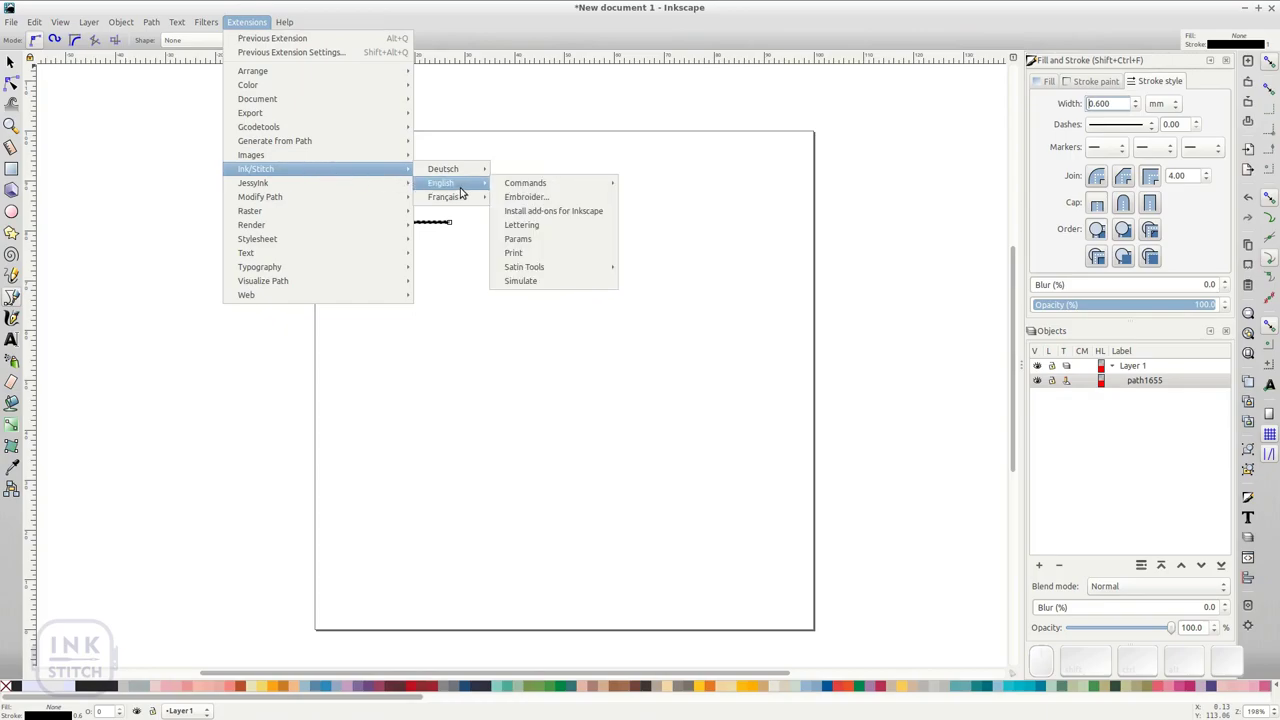
{"action": "left_click", "coordinate": [547, 240]}
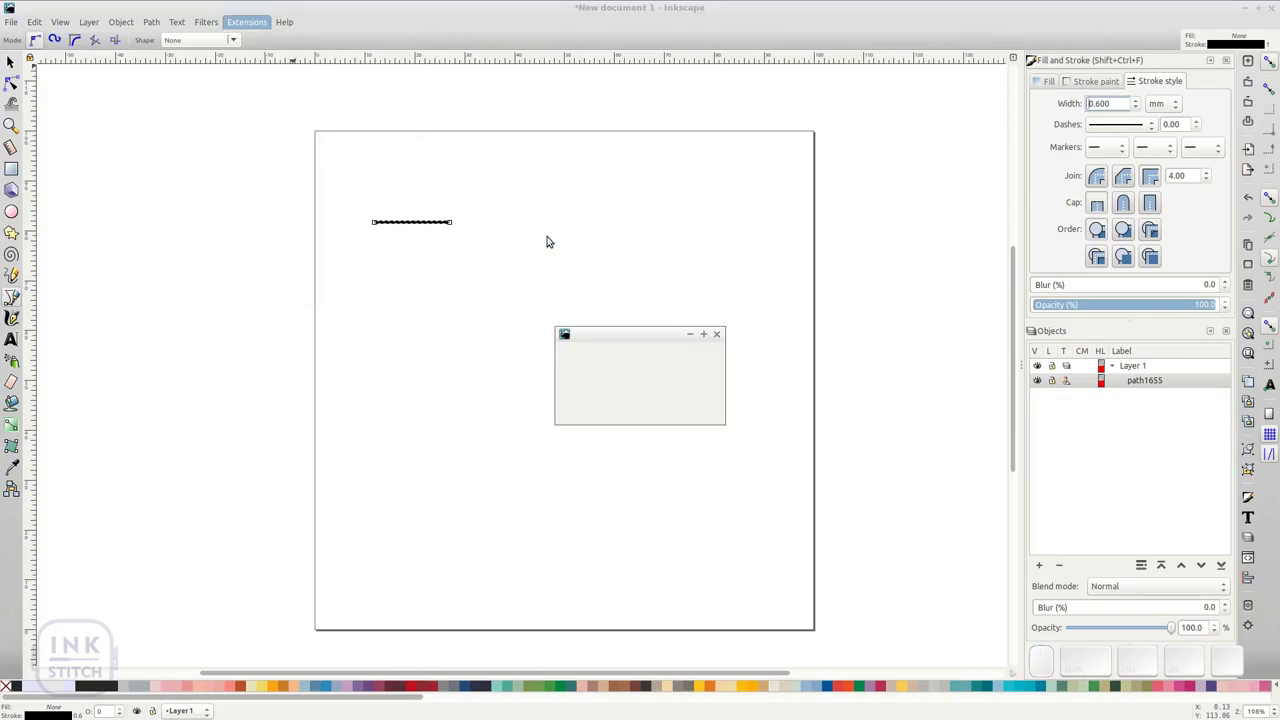
{"action": "left_click_drag", "start_coordinate": [283, 110], "coordinate": [1001, 42]}
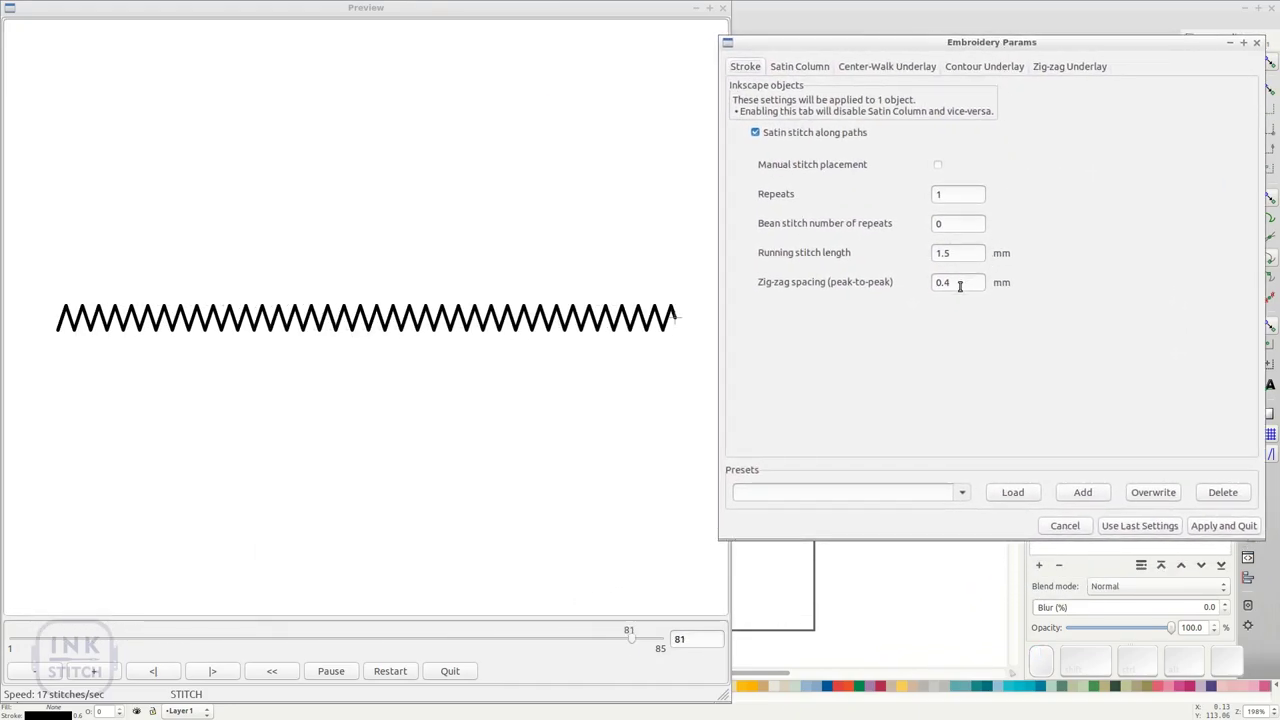
Set zig-zag spacing to 0.5 mm and Repeats to 2, then apply and quit.
{"action": "left_click_drag", "start_coordinate": [958, 285], "coordinate": [934, 288]}
{"action": "type", "text": "1"}
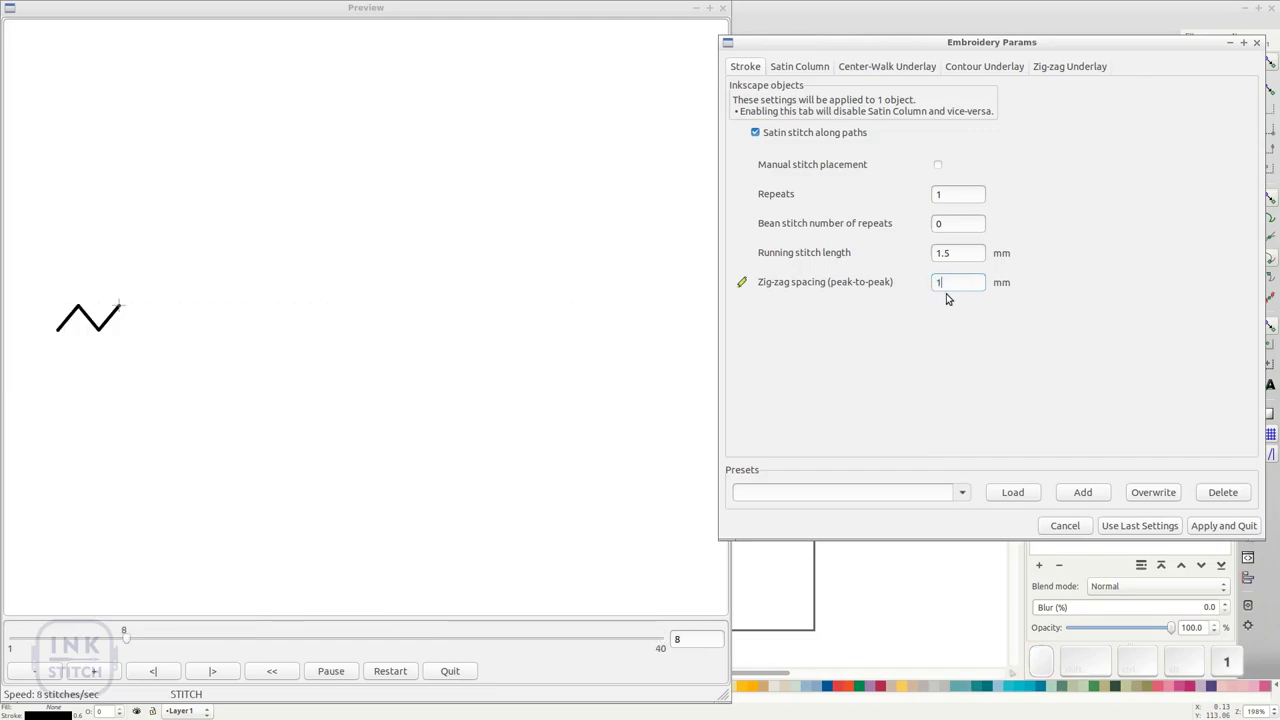
{"action": "key", "text": "BackSpace"}
{"action": "type", "text": "2"}
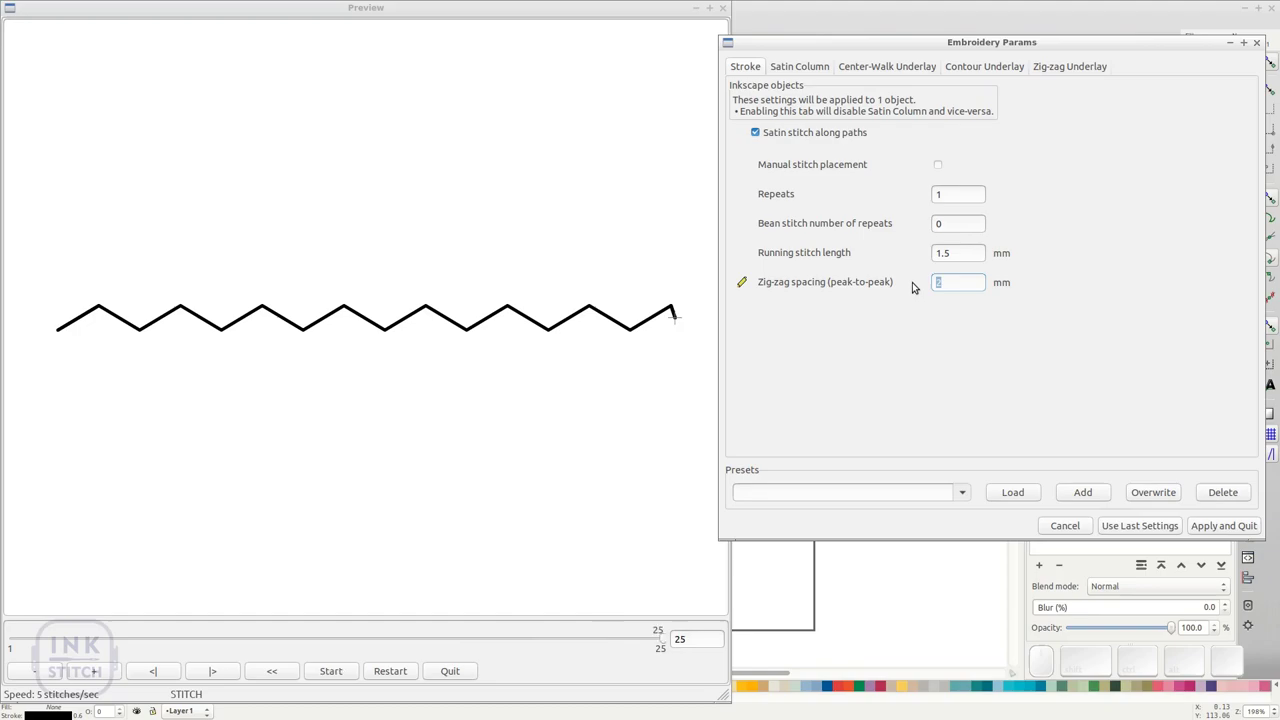
{"action": "type", "text": "0.5"}
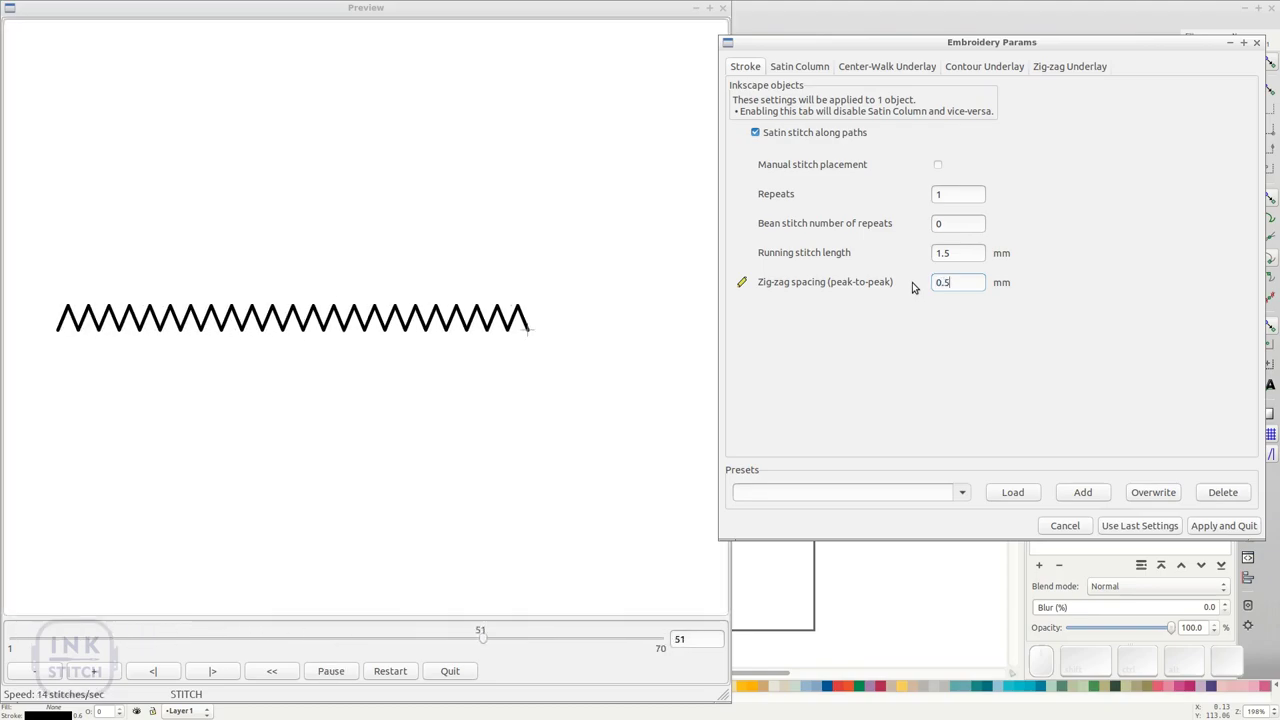
{"action": "left_click_drag", "start_coordinate": [963, 195], "coordinate": [921, 197]}
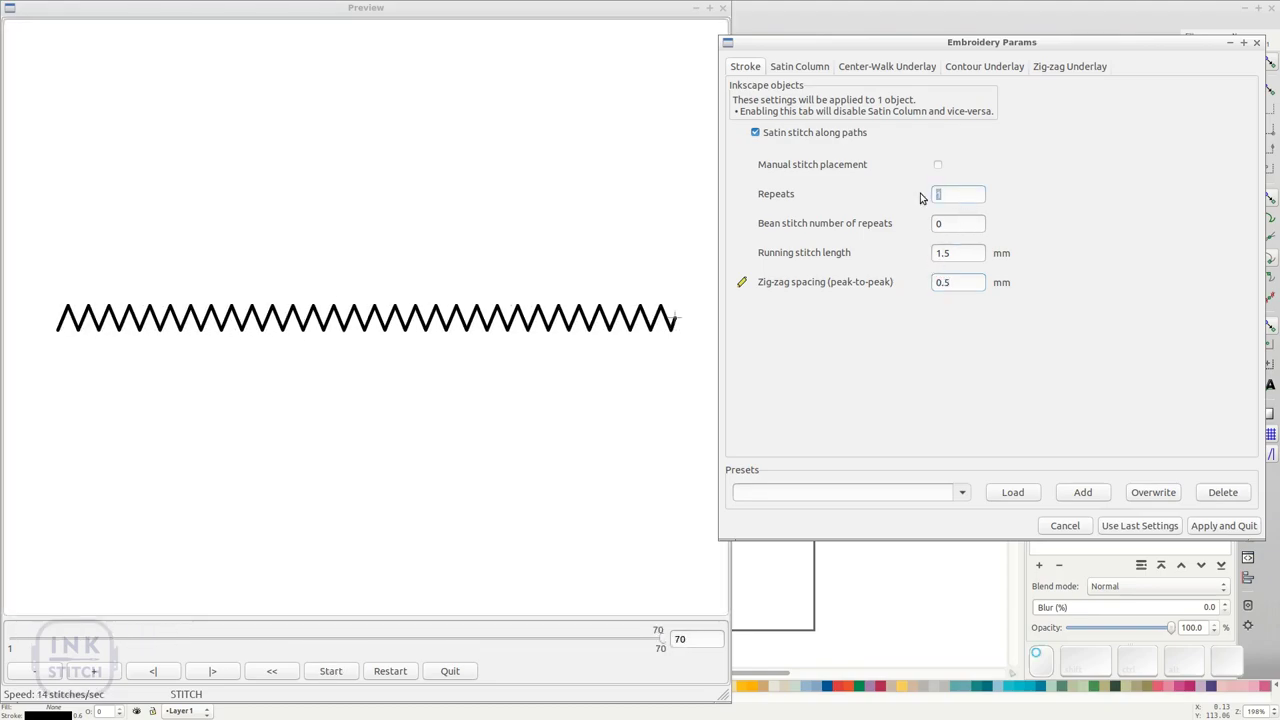
{"action": "type", "text": "2"}
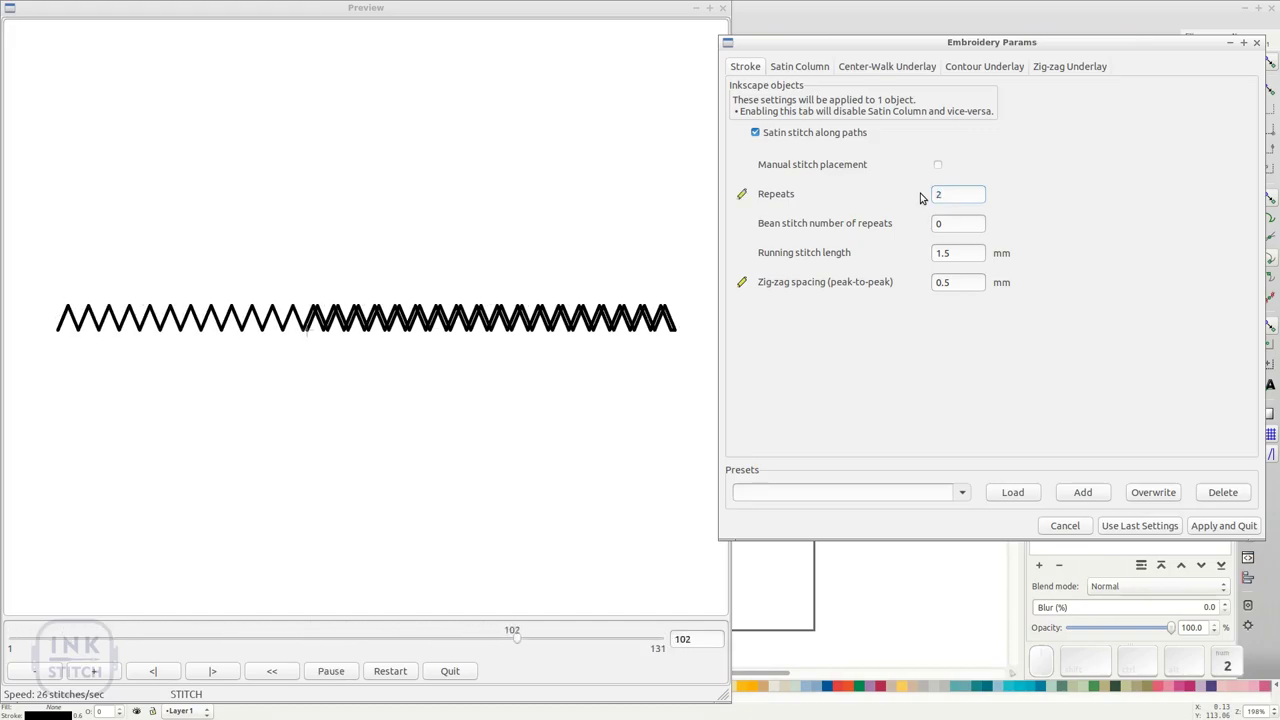
{"action": "left_click", "coordinate": [1206, 528]}
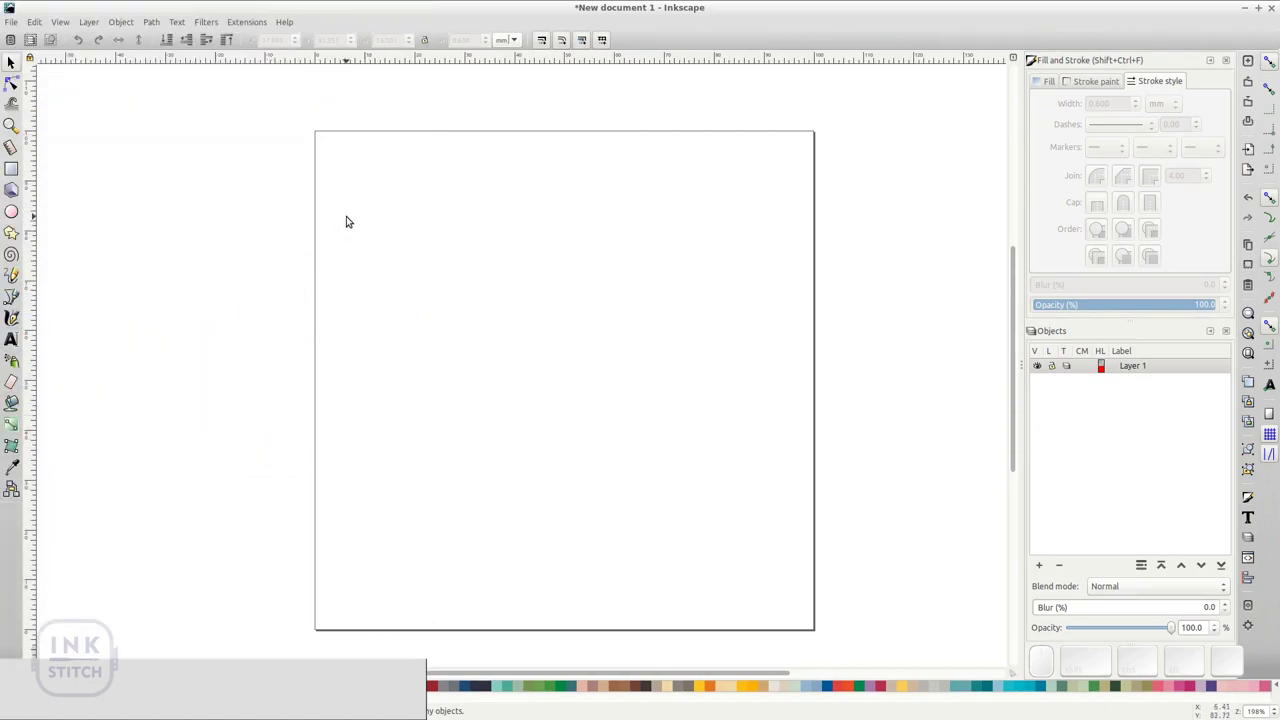
Draw a curvy loop-shaped path near the top-left of the page with the Bezier tool.
{"action": "key", "text": "b"}
{"action": "left_click", "coordinate": [347, 210]}
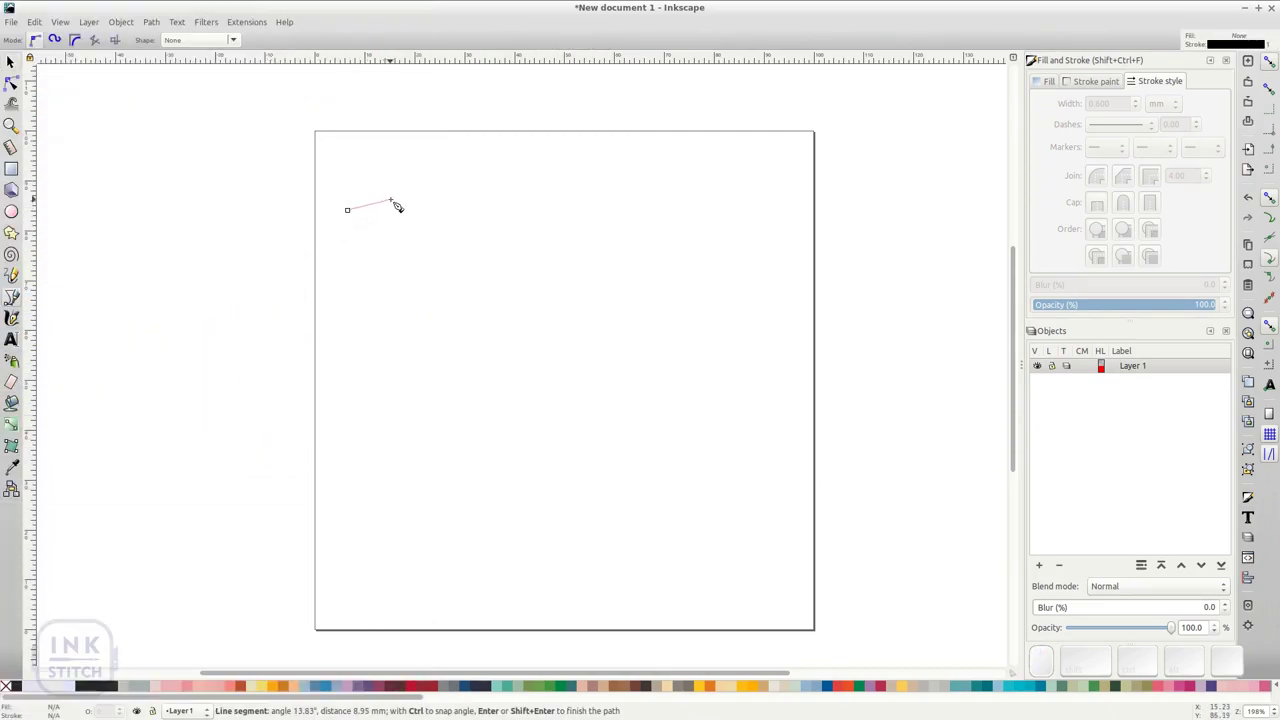
{"action": "left_click_drag", "start_coordinate": [397, 199], "coordinate": [503, 229]}
{"action": "mouse_move", "coordinate": [433, 248]}
{"action": "left_mouse_down"}
{"action": "mouse_move", "coordinate": [400, 242]}
{"action": "mouse_move", "coordinate": [414, 239]}
{"action": "left_mouse_up"}
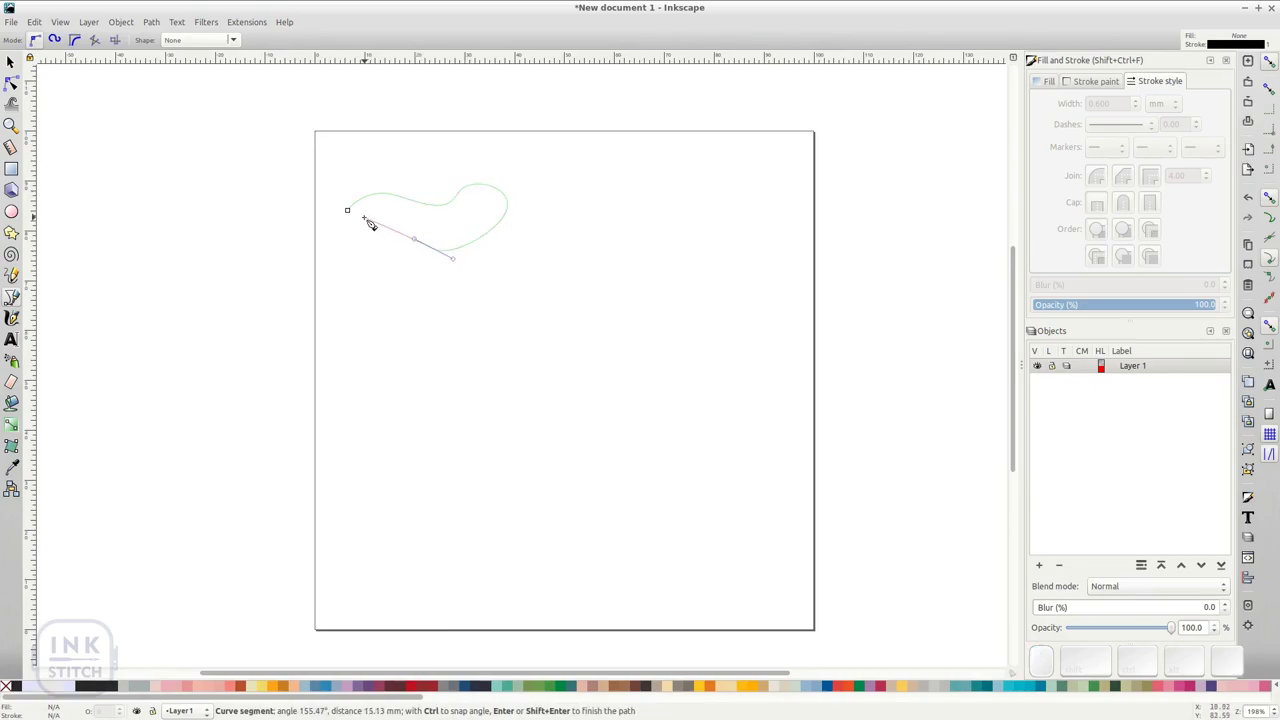
{"action": "left_click", "coordinate": [366, 220]}
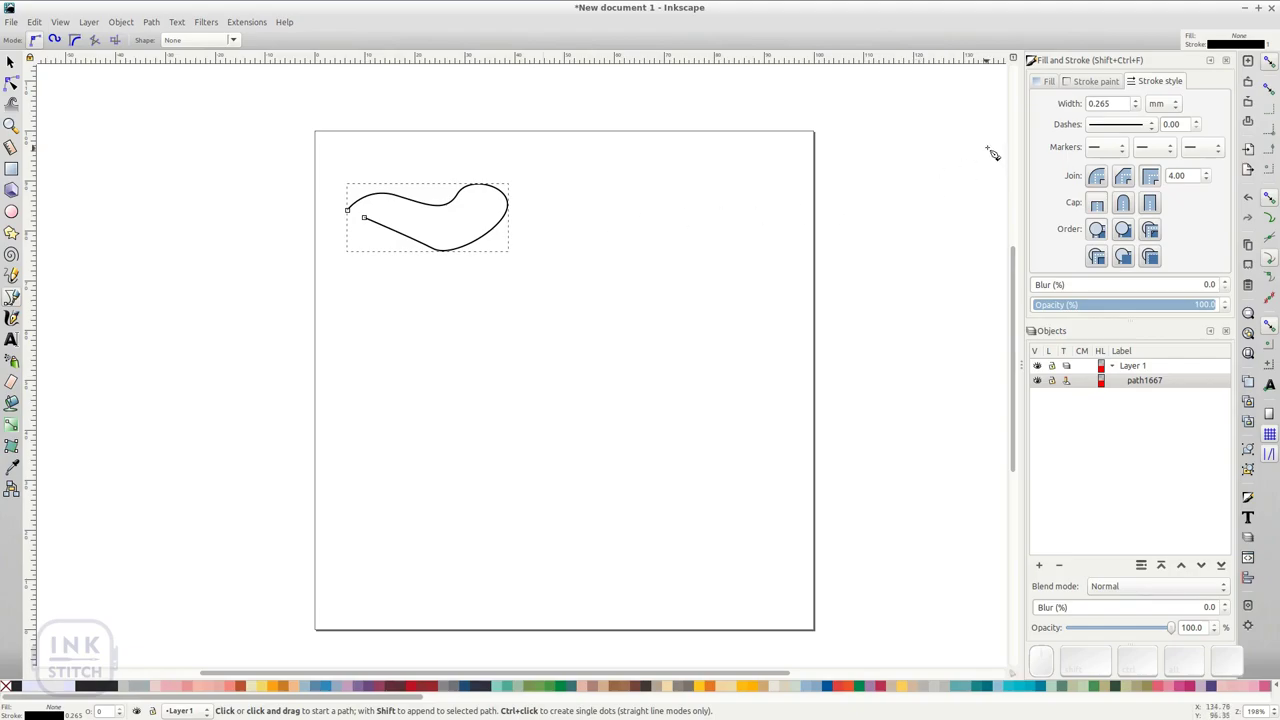
Give the curve a flat orange stroke with a finely dotted dash pattern.
{"action": "left_click", "coordinate": [1090, 83]}
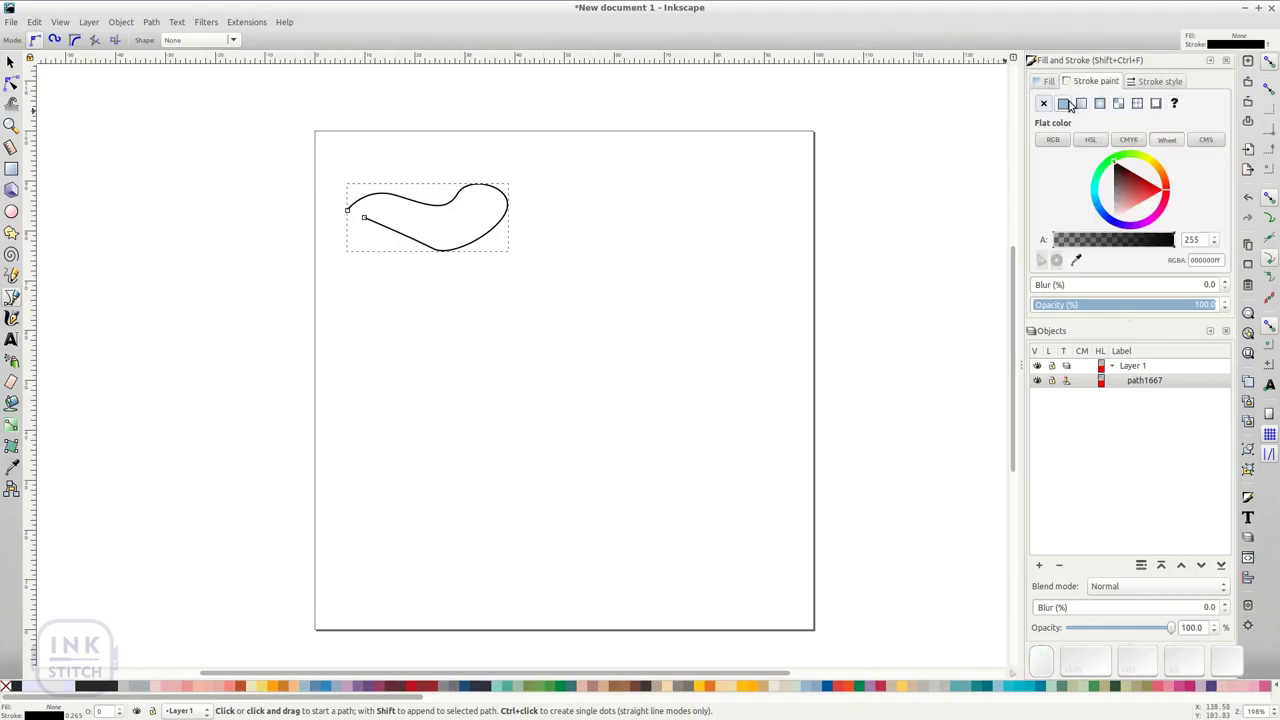
{"action": "left_click", "coordinate": [1064, 104]}
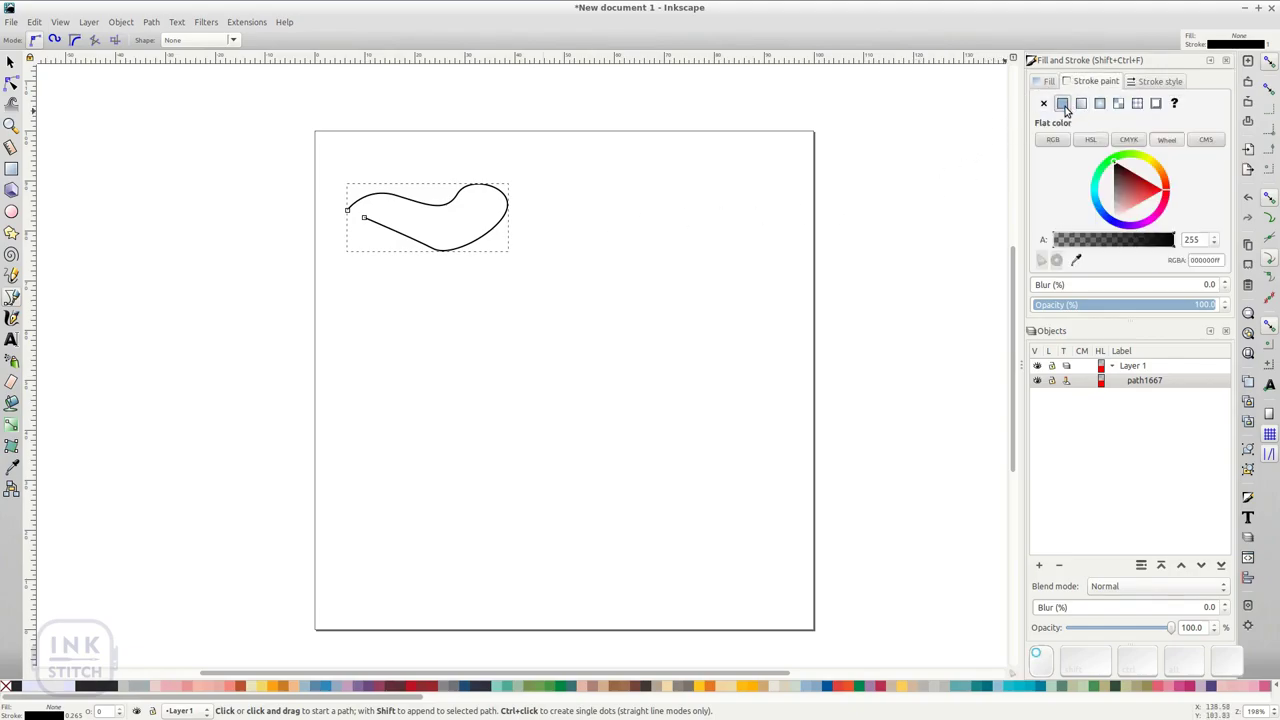
{"action": "left_click", "coordinate": [1163, 171]}
{"action": "left_click", "coordinate": [1153, 177]}
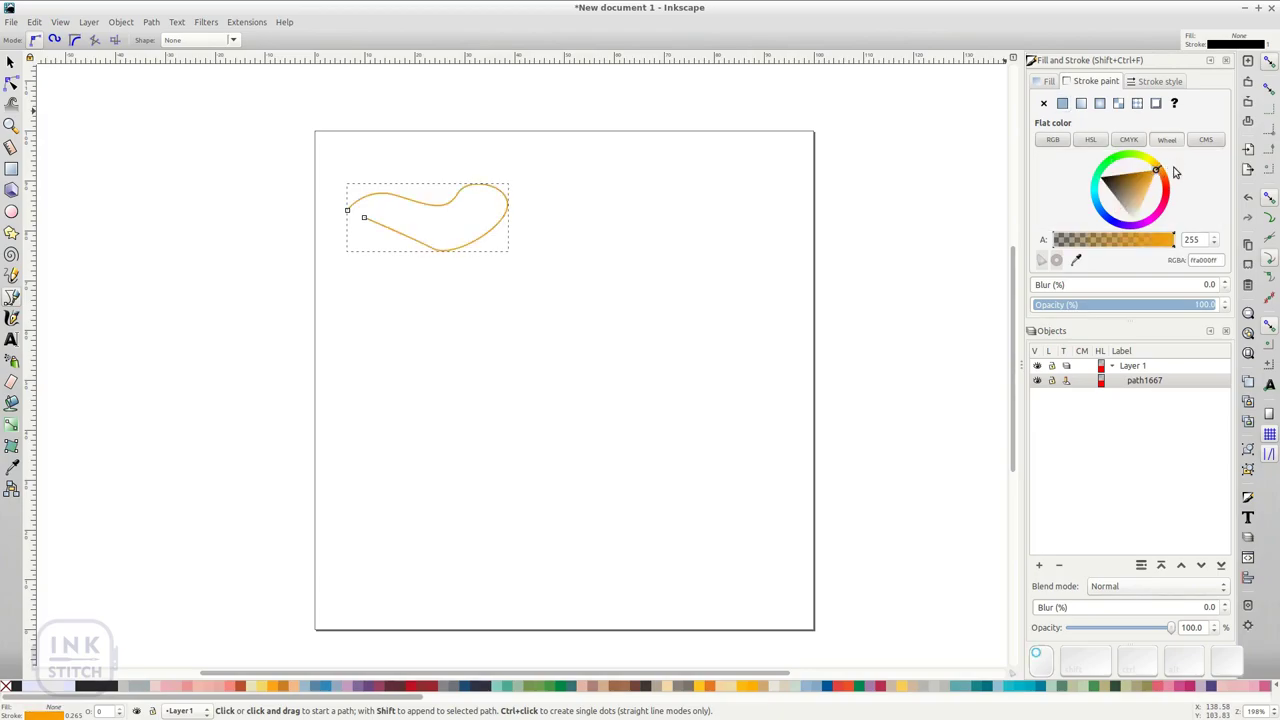
{"action": "left_click", "coordinate": [1166, 84]}
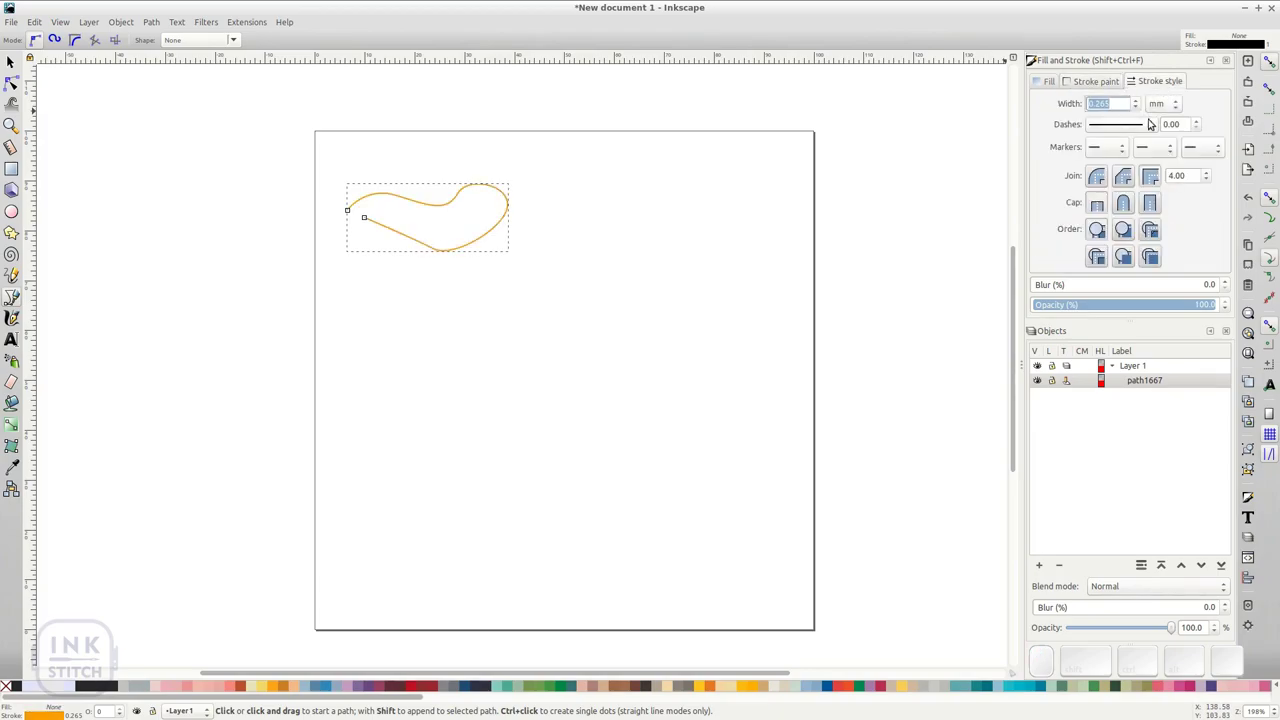
{"action": "left_click", "coordinate": [1133, 128]}
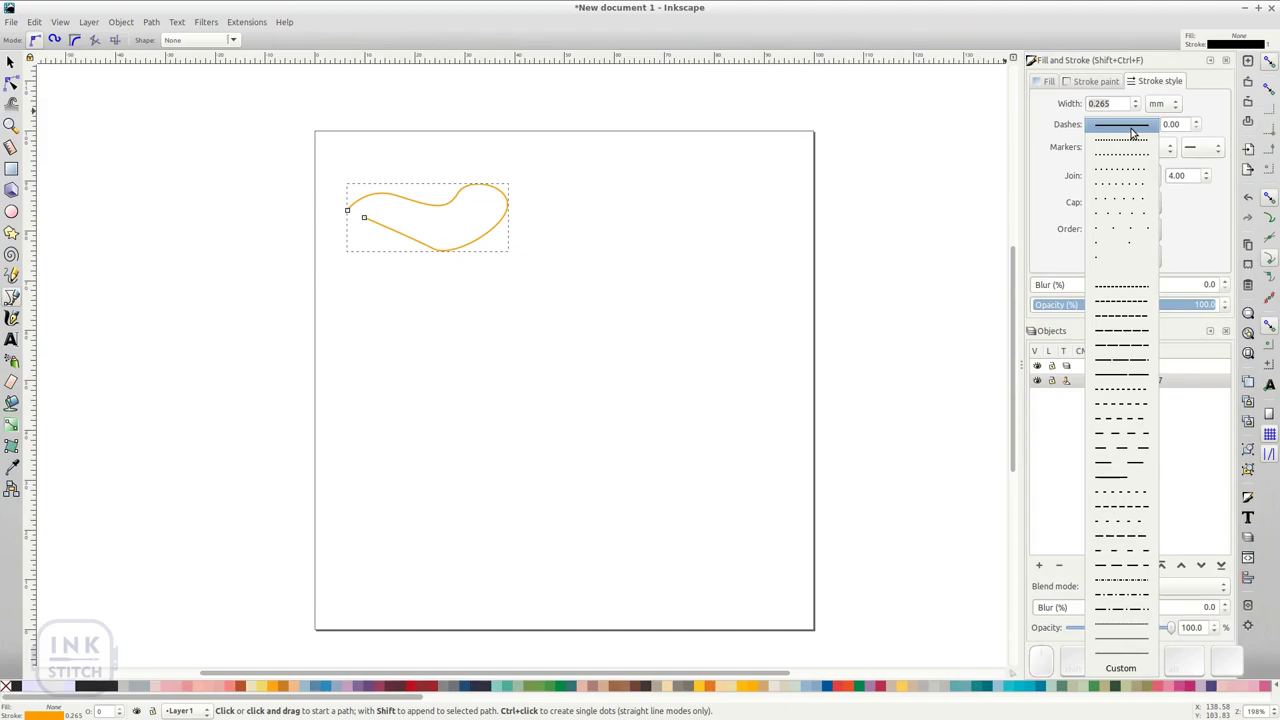
{"action": "left_click", "coordinate": [1131, 140]}
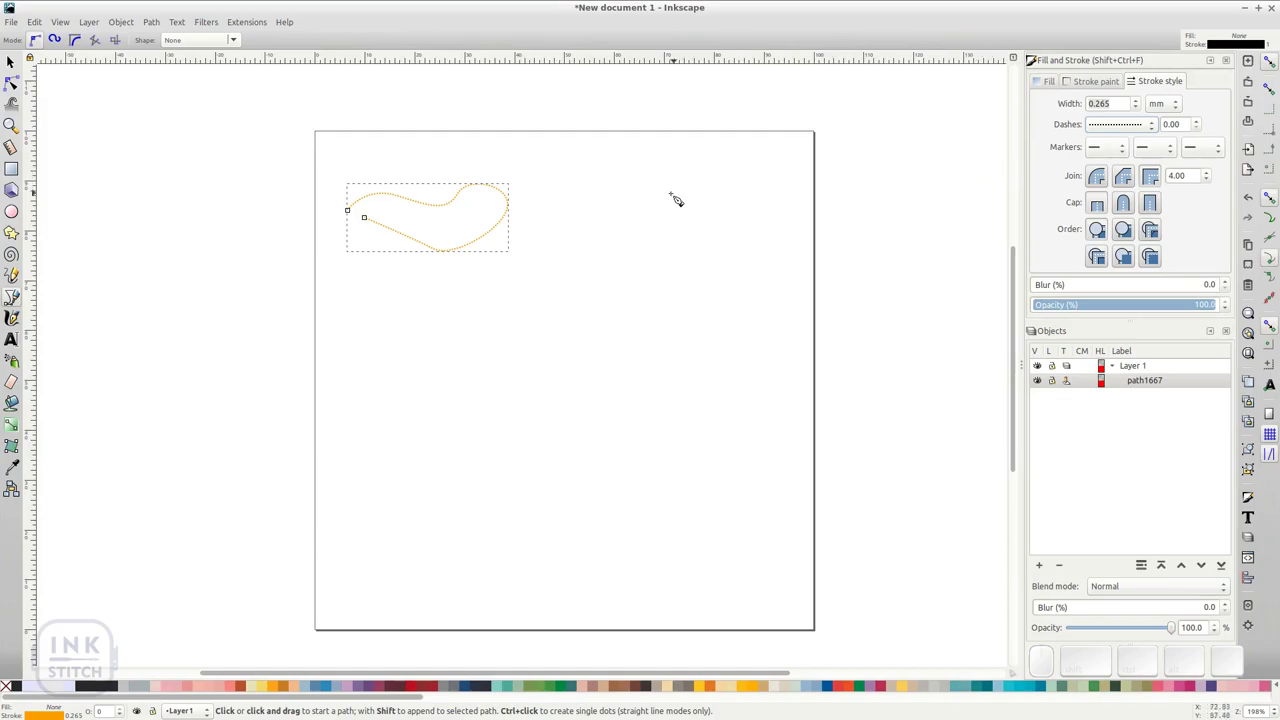
Open the curve's Ink/Stitch Params and move the window aside to reveal the stitch preview.
{"action": "left_click", "coordinate": [247, 22]}
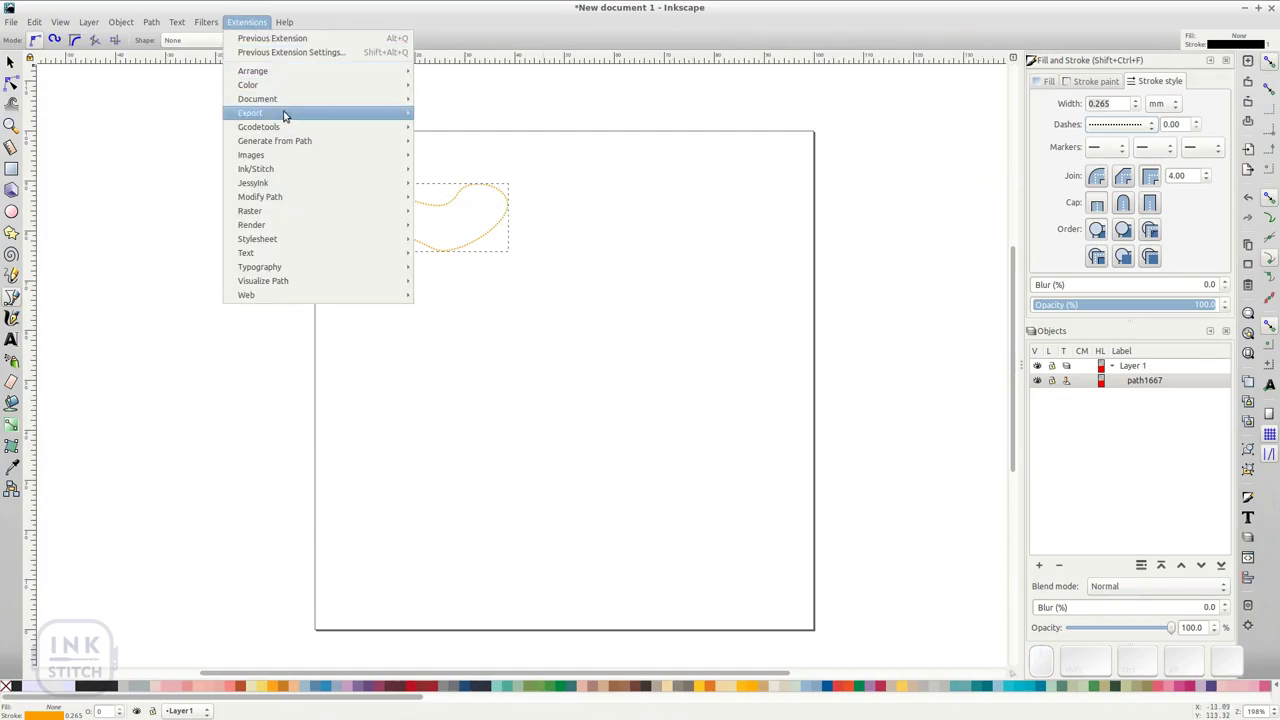
{"action": "mouse_move", "coordinate": [300, 170]}
{"action": "mouse_move", "coordinate": [447, 189]}
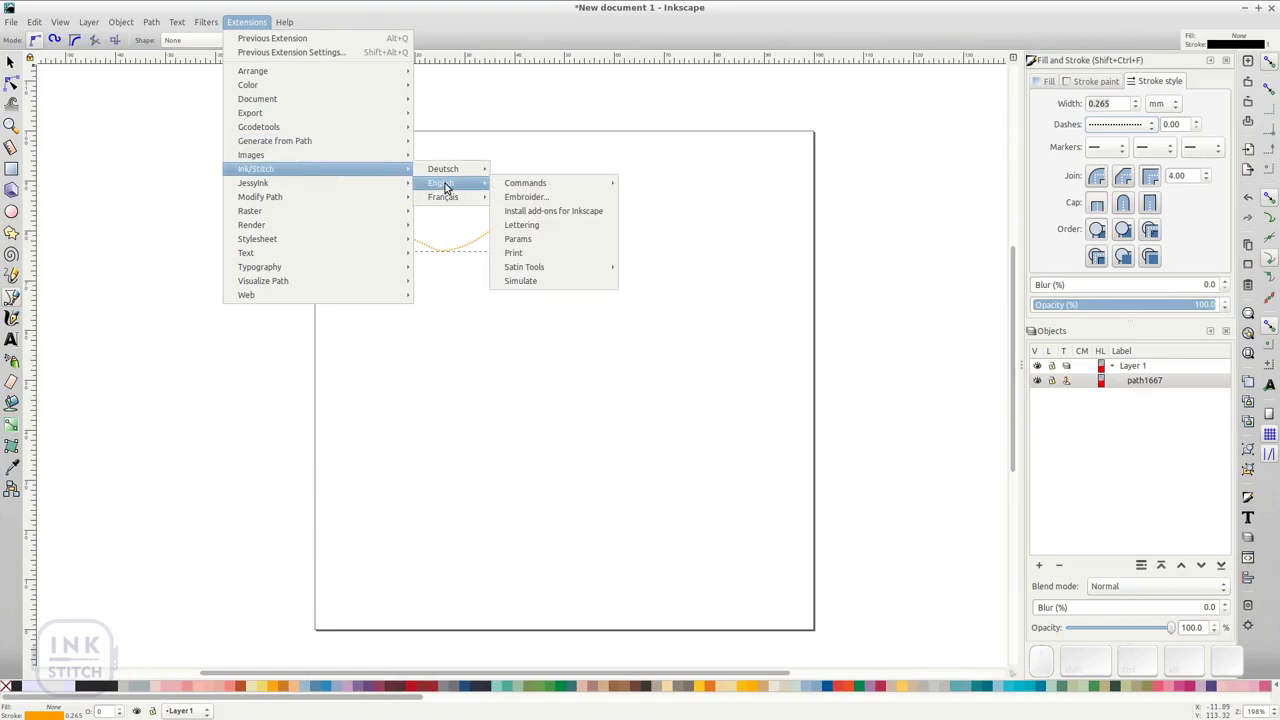
{"action": "left_click", "coordinate": [550, 240]}
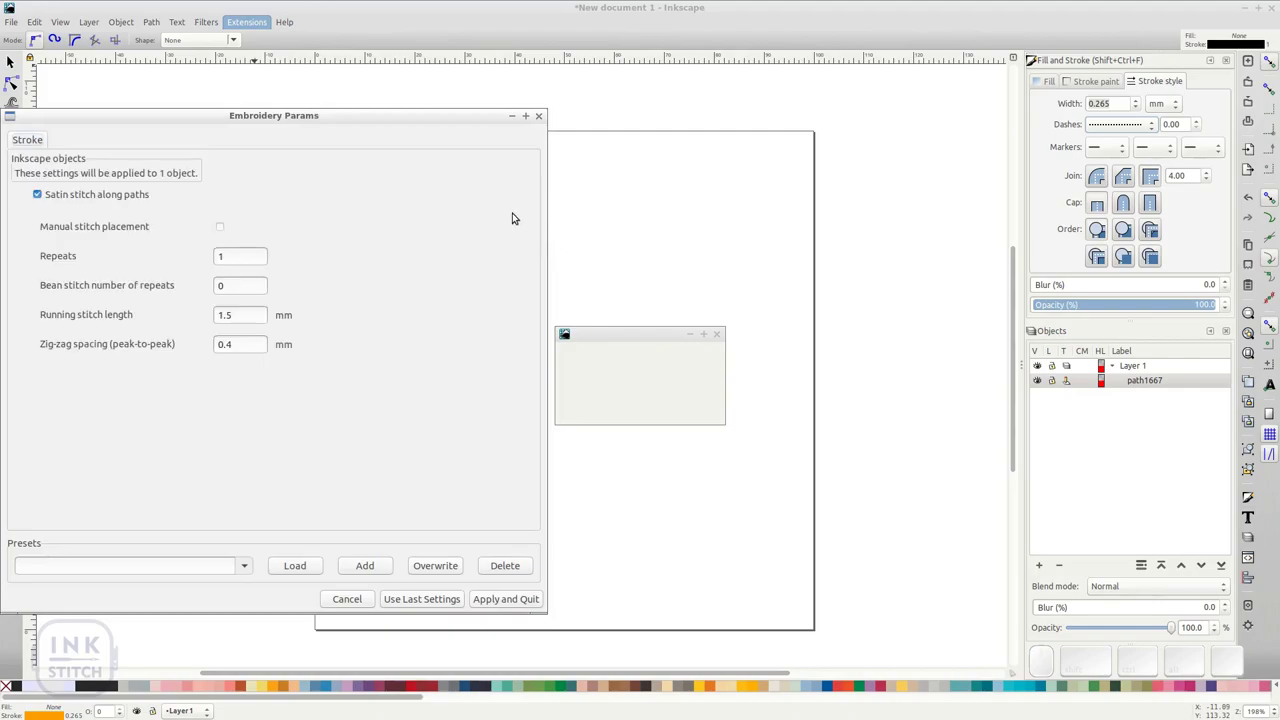
{"action": "left_click_drag", "start_coordinate": [348, 116], "coordinate": [1080, 66]}
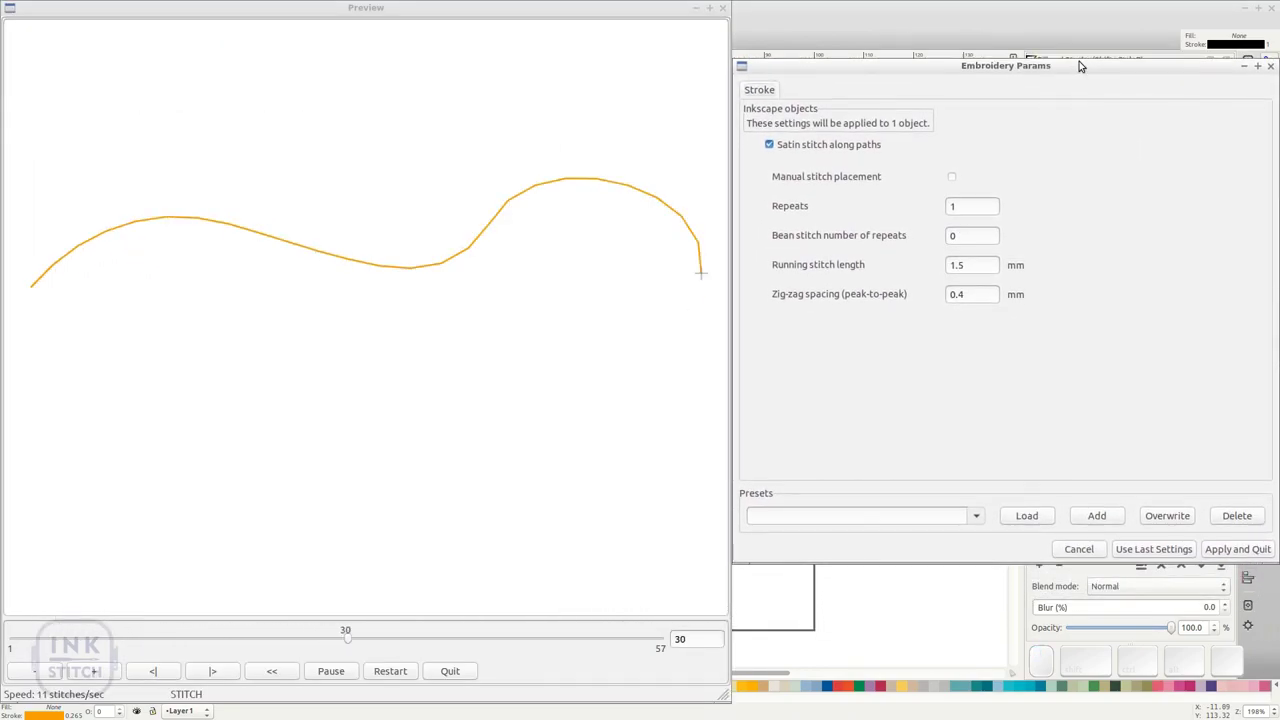
Keep satin along paths on, and set running stitch length to 2 mm and repeats to 2.
{"action": "left_click", "coordinate": [829, 146]}
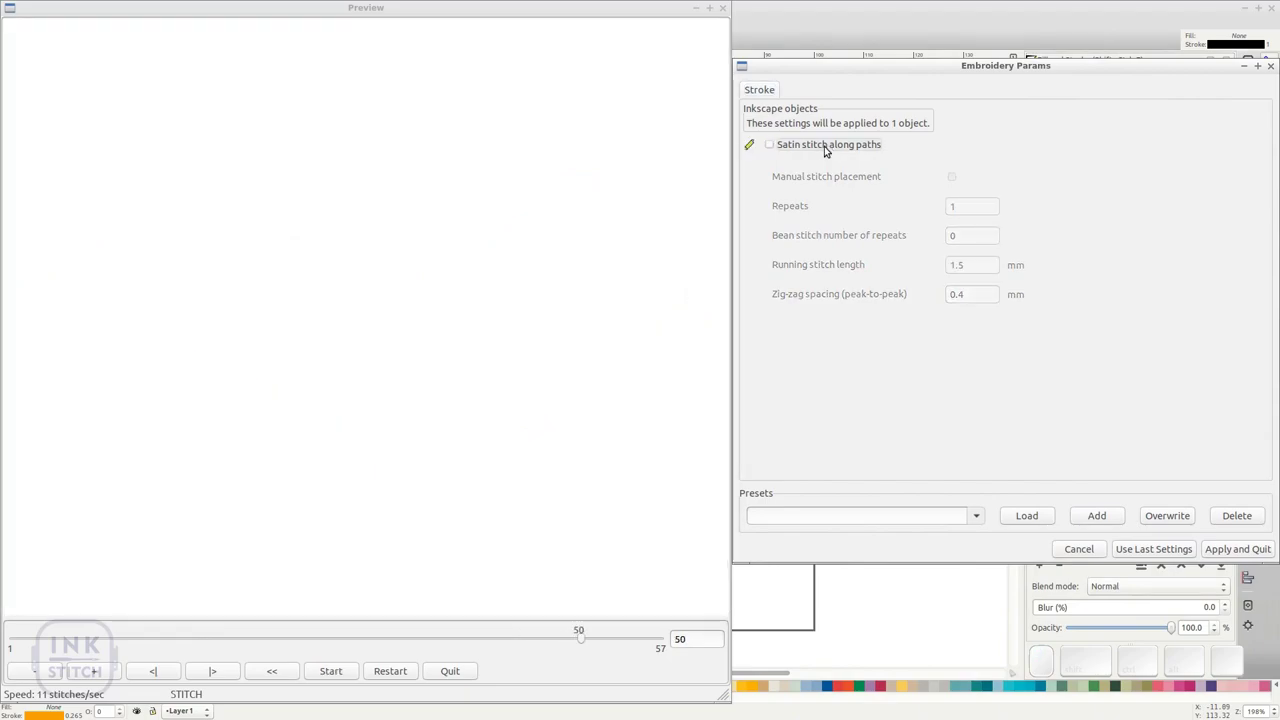
{"action": "left_click", "coordinate": [769, 145]}
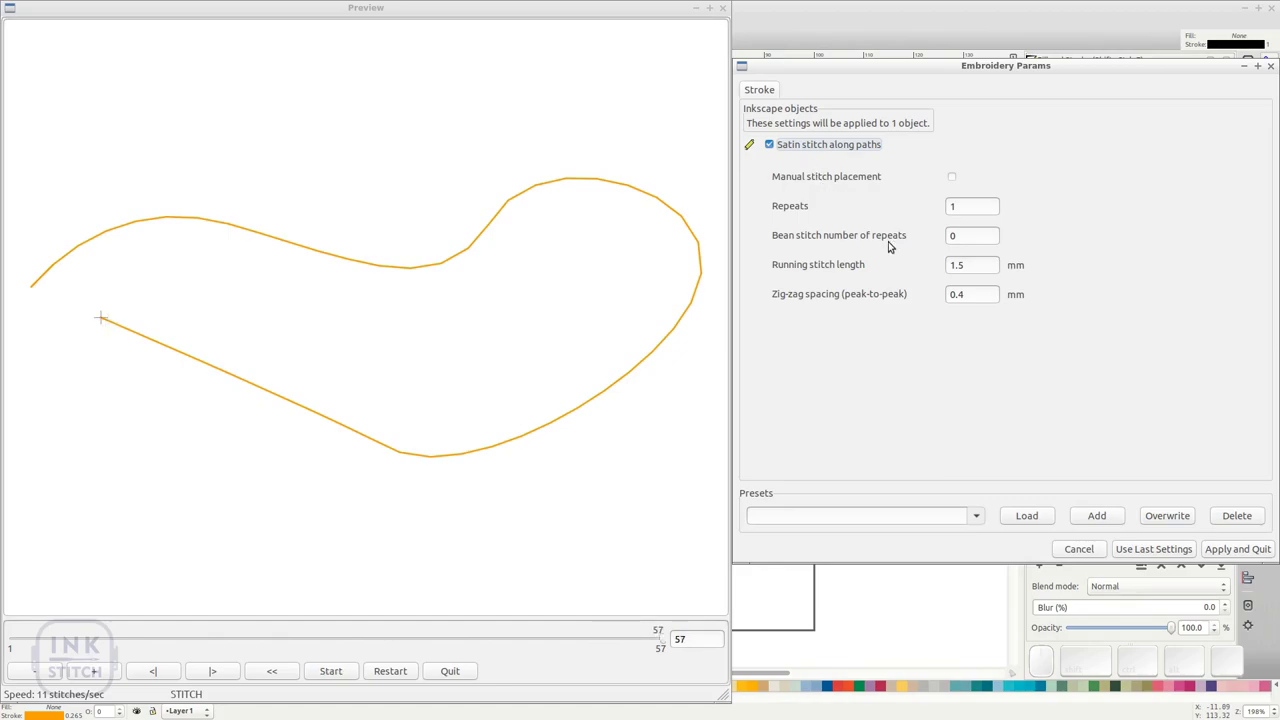
{"action": "left_click_drag", "start_coordinate": [972, 266], "coordinate": [930, 263]}
{"action": "type", "text": "2"}
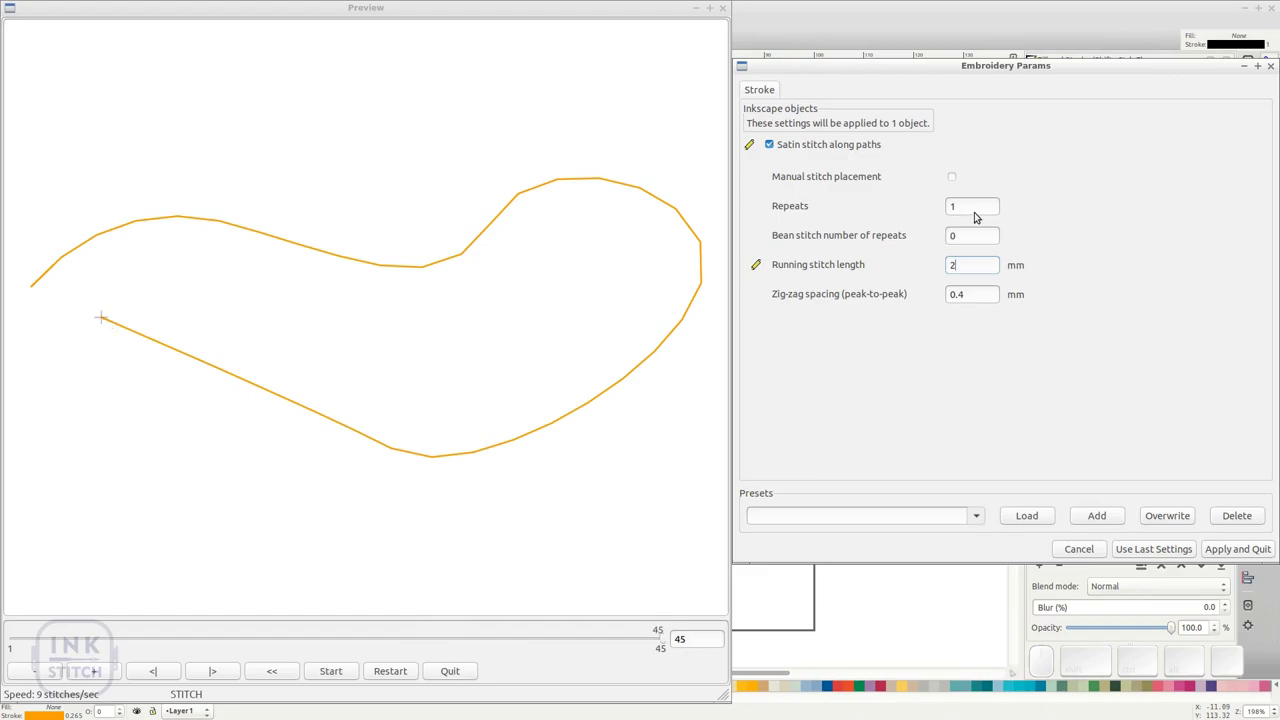
{"action": "left_click_drag", "start_coordinate": [972, 212], "coordinate": [921, 204]}
{"action": "type", "text": "2"}
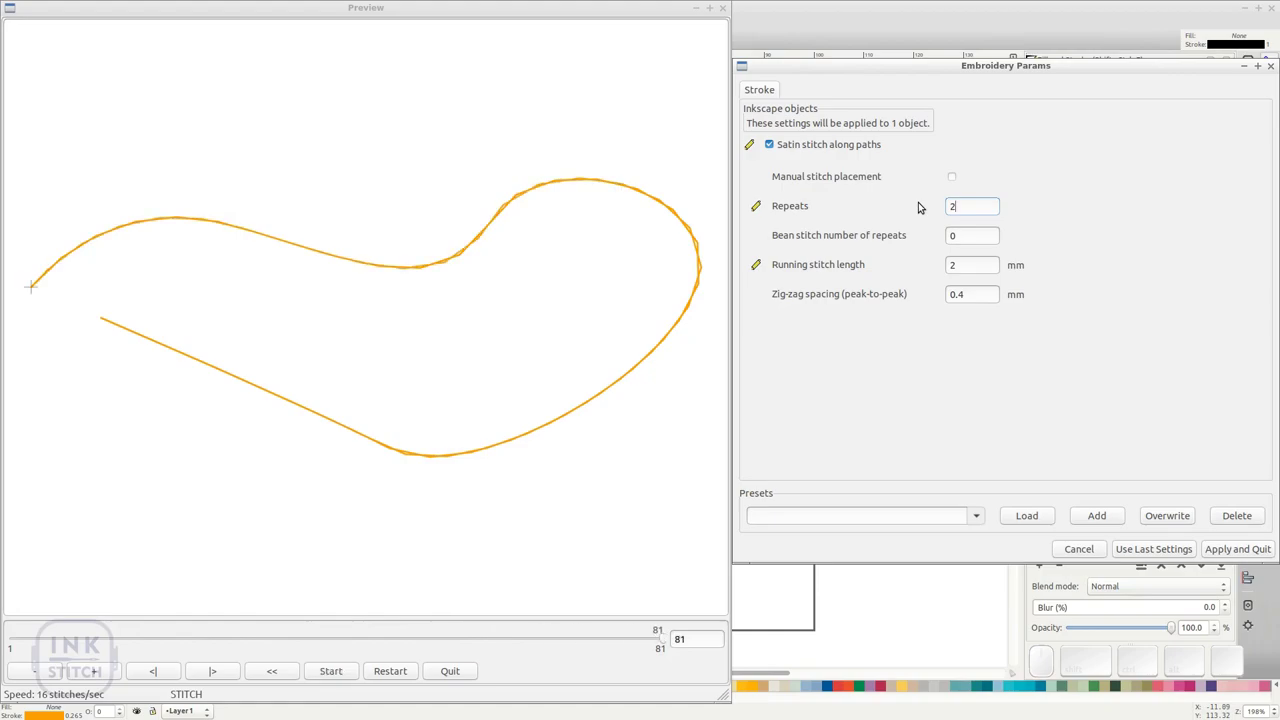
Apply the embroidery settings, then draw a new two-lobed wavy S-shaped path near the top-left.
{"action": "left_click", "coordinate": [1238, 549]}
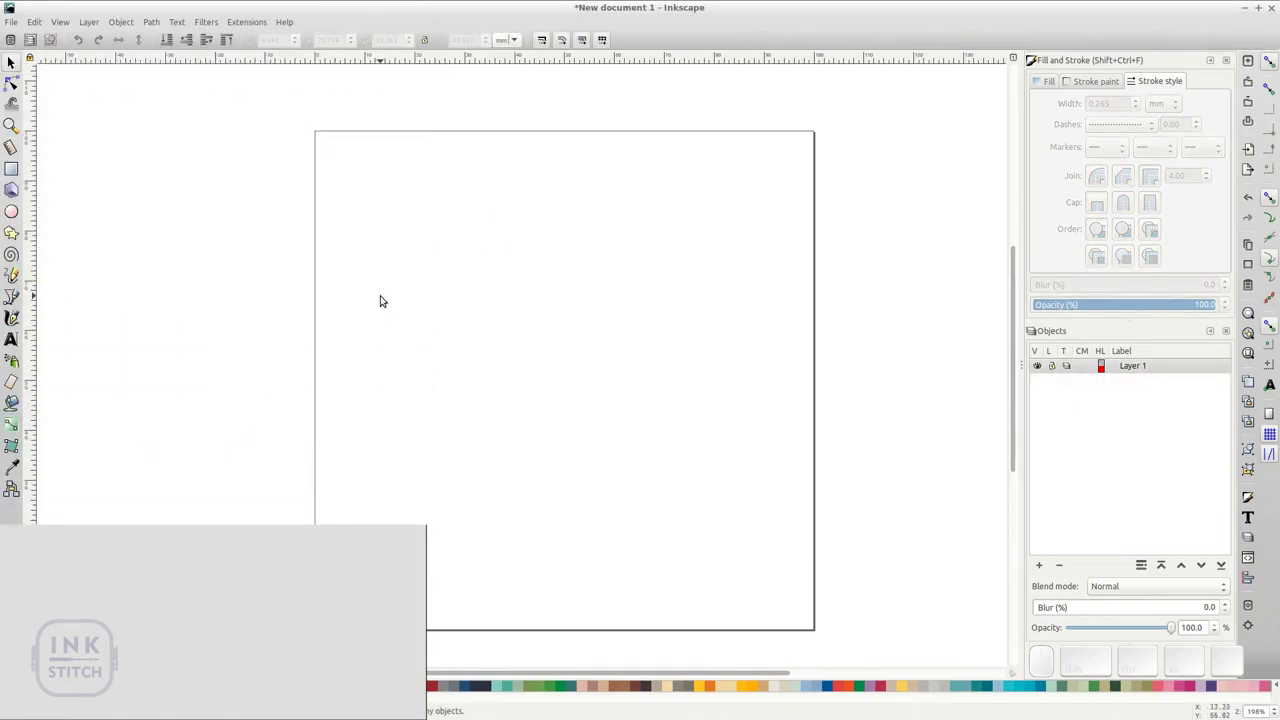
{"action": "left_click", "coordinate": [347, 212]}
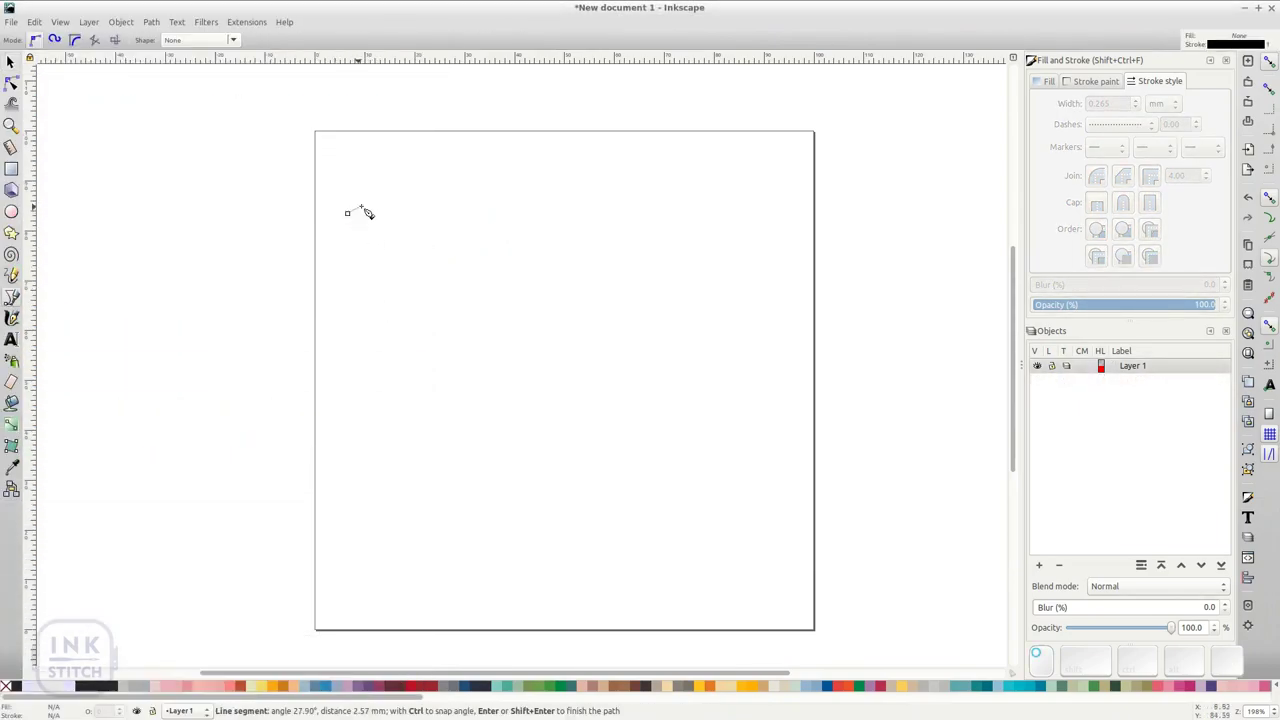
{"action": "left_click_drag", "start_coordinate": [429, 209], "coordinate": [507, 198]}
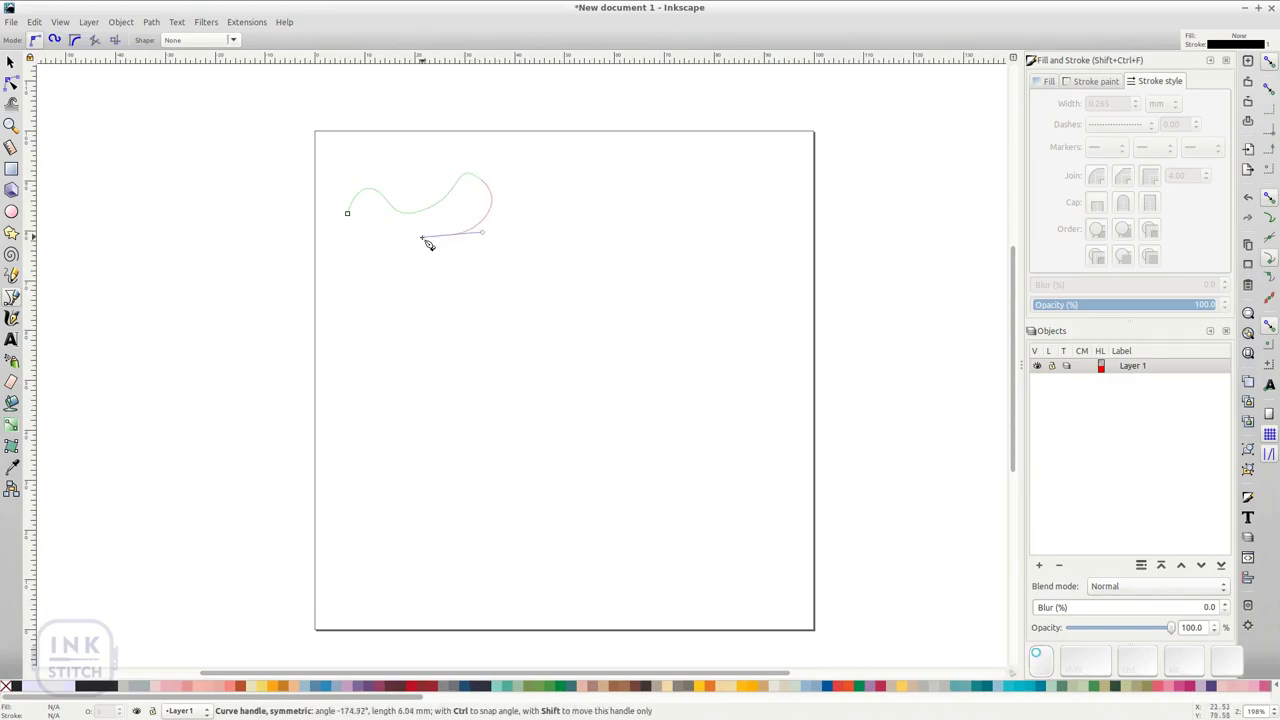
{"action": "left_click_drag", "start_coordinate": [422, 240], "coordinate": [342, 252]}
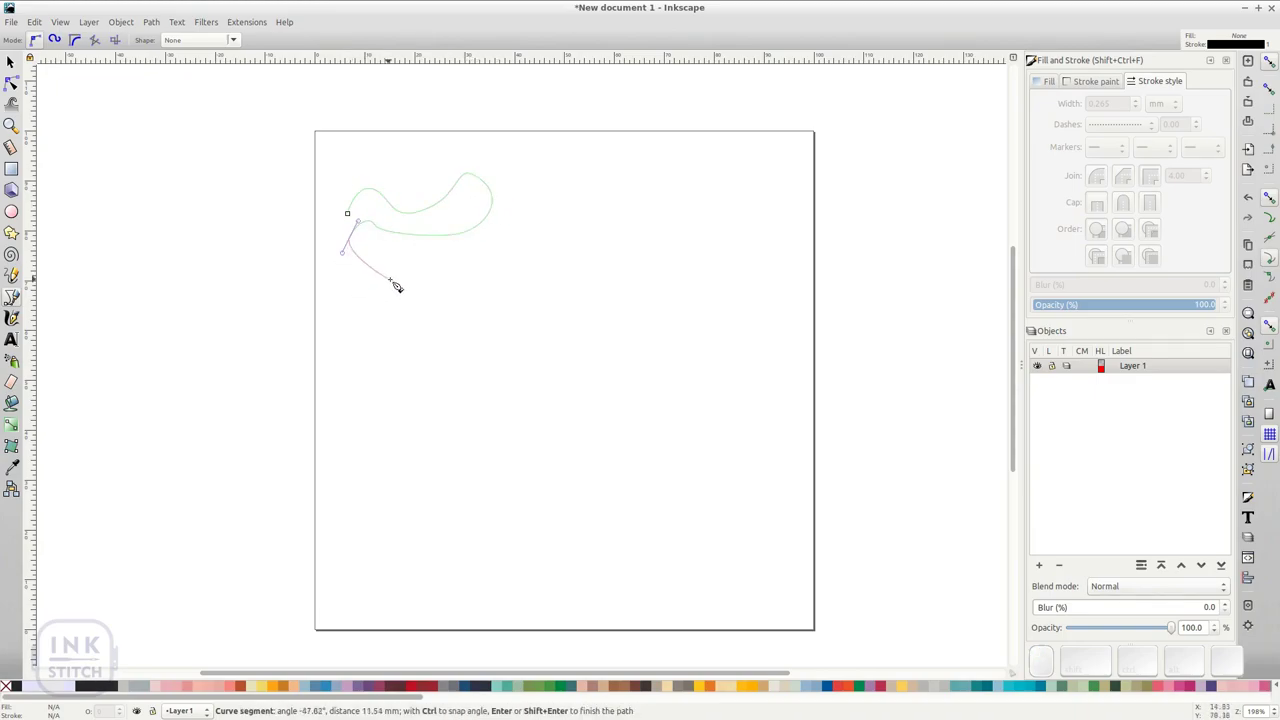
{"action": "left_click_drag", "start_coordinate": [504, 256], "coordinate": [503, 286]}
{"action": "left_click", "coordinate": [464, 303]}
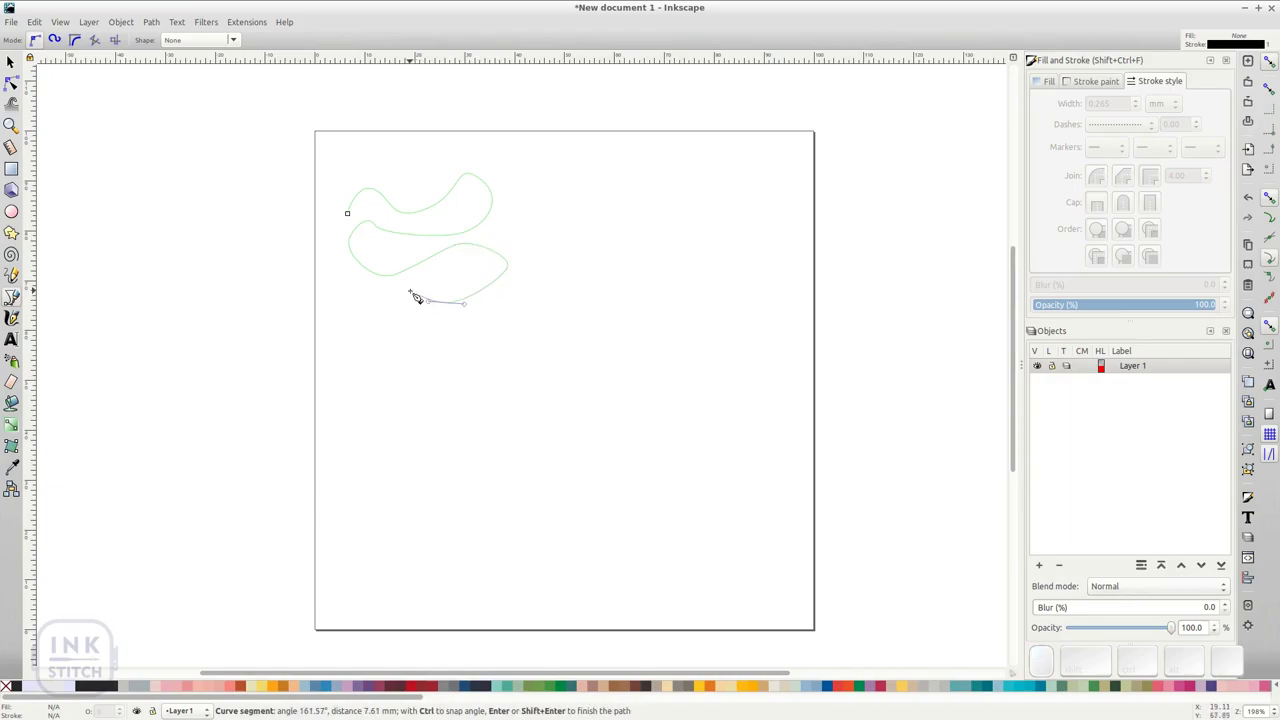
{"action": "double_click", "coordinate": [410, 293]}
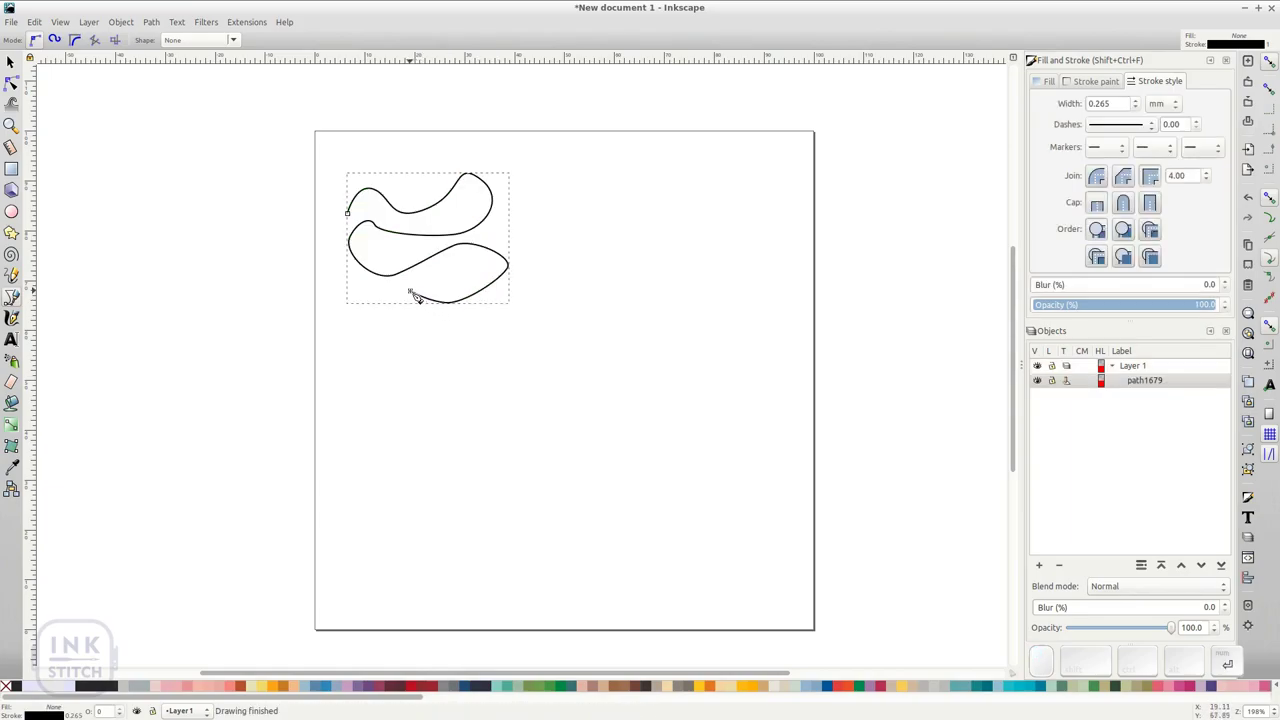
Give the wavy path a blue stroke with a fine dotted dash pattern.
{"action": "left_click", "coordinate": [1099, 81]}
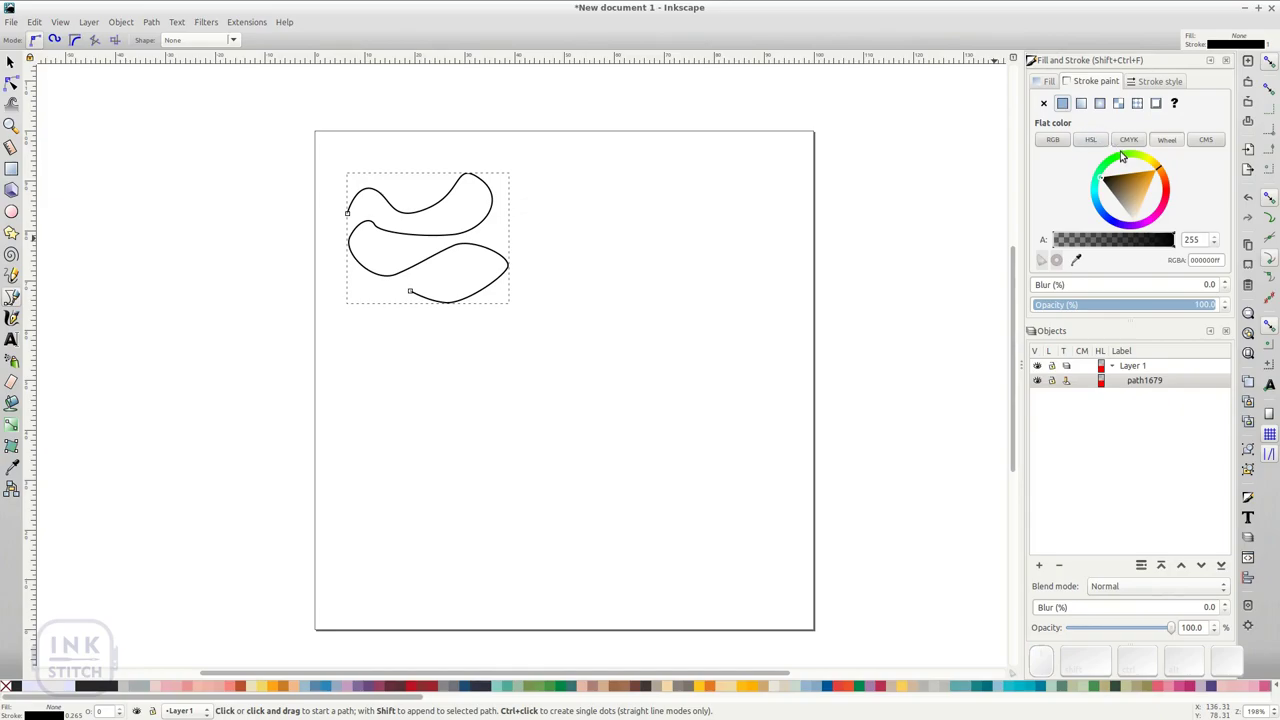
{"action": "left_click", "coordinate": [1115, 232]}
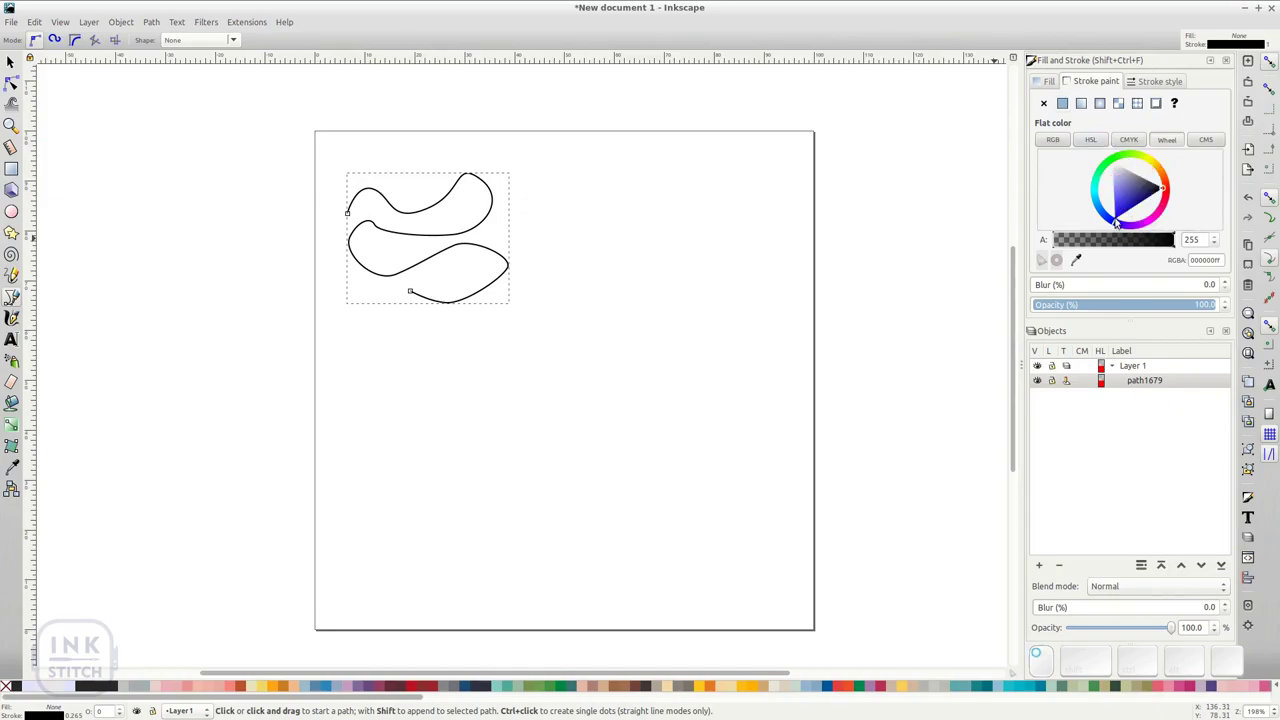
{"action": "left_click", "coordinate": [1124, 201]}
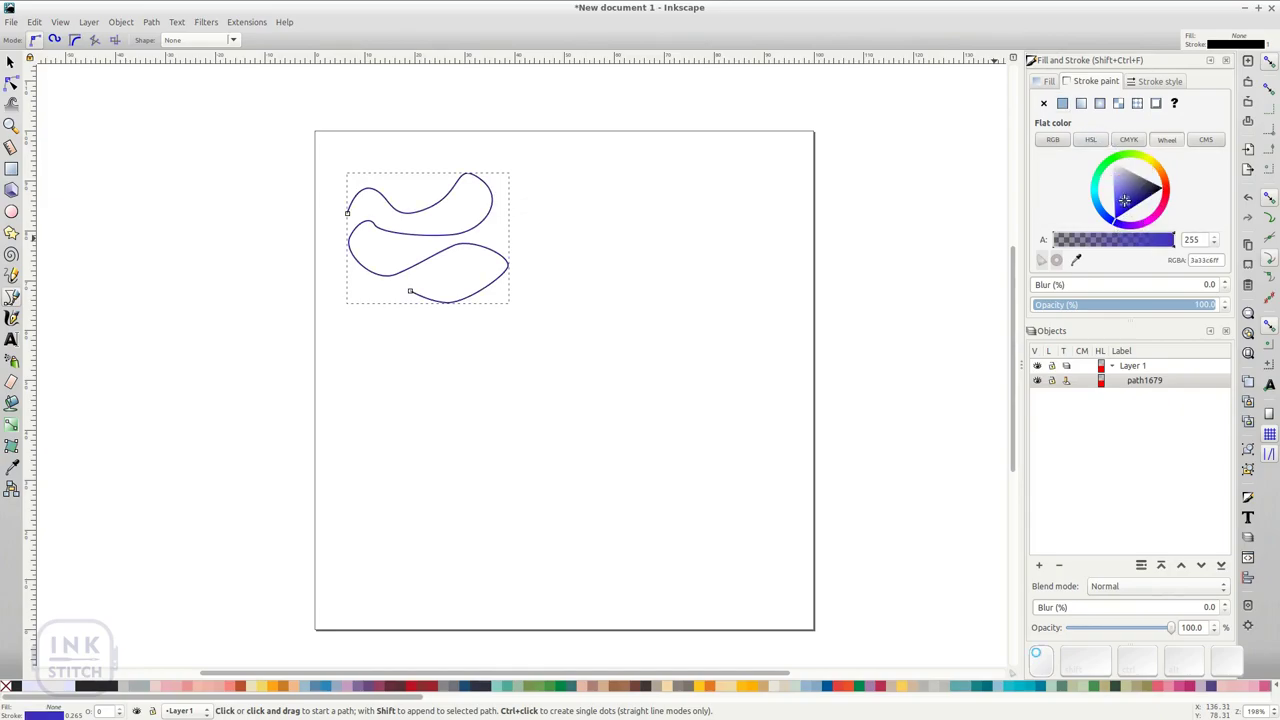
{"action": "left_click", "coordinate": [1140, 83]}
{"action": "left_click", "coordinate": [1120, 124]}
{"action": "left_click", "coordinate": [1115, 142]}
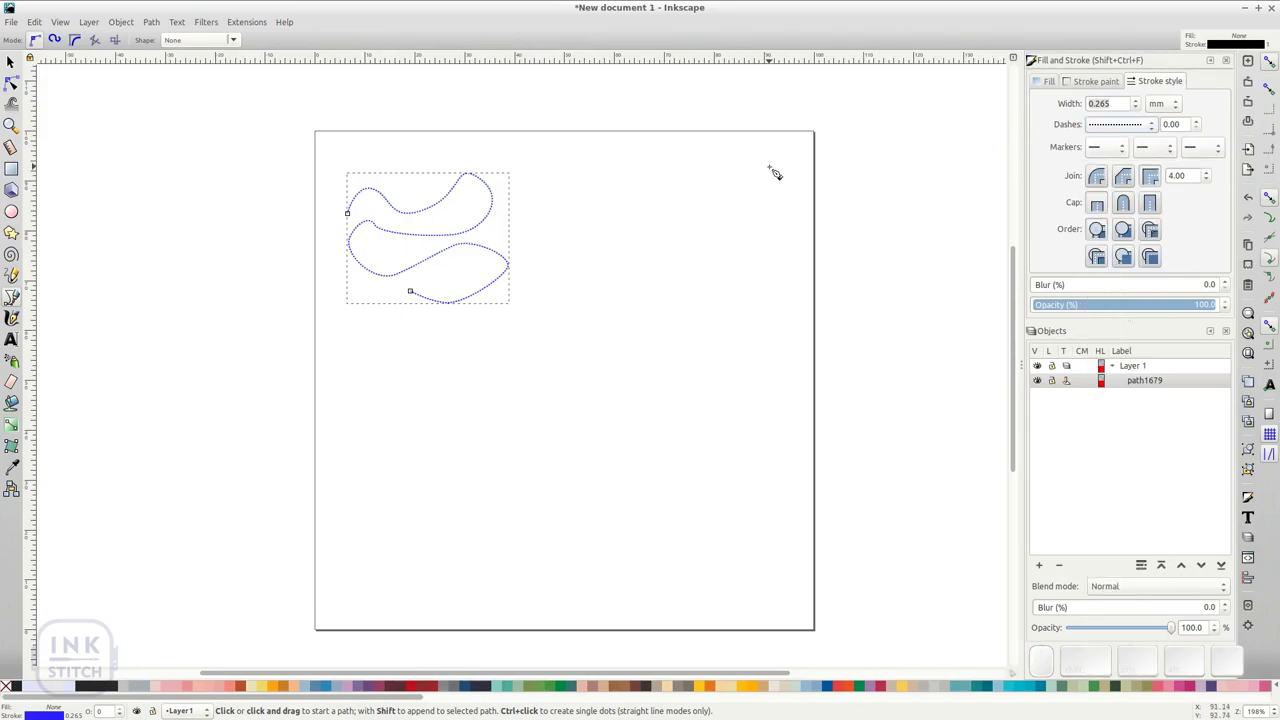
Open the new path's Ink/Stitch Params and move the window aside to see the preview.
{"action": "left_click", "coordinate": [235, 25]}
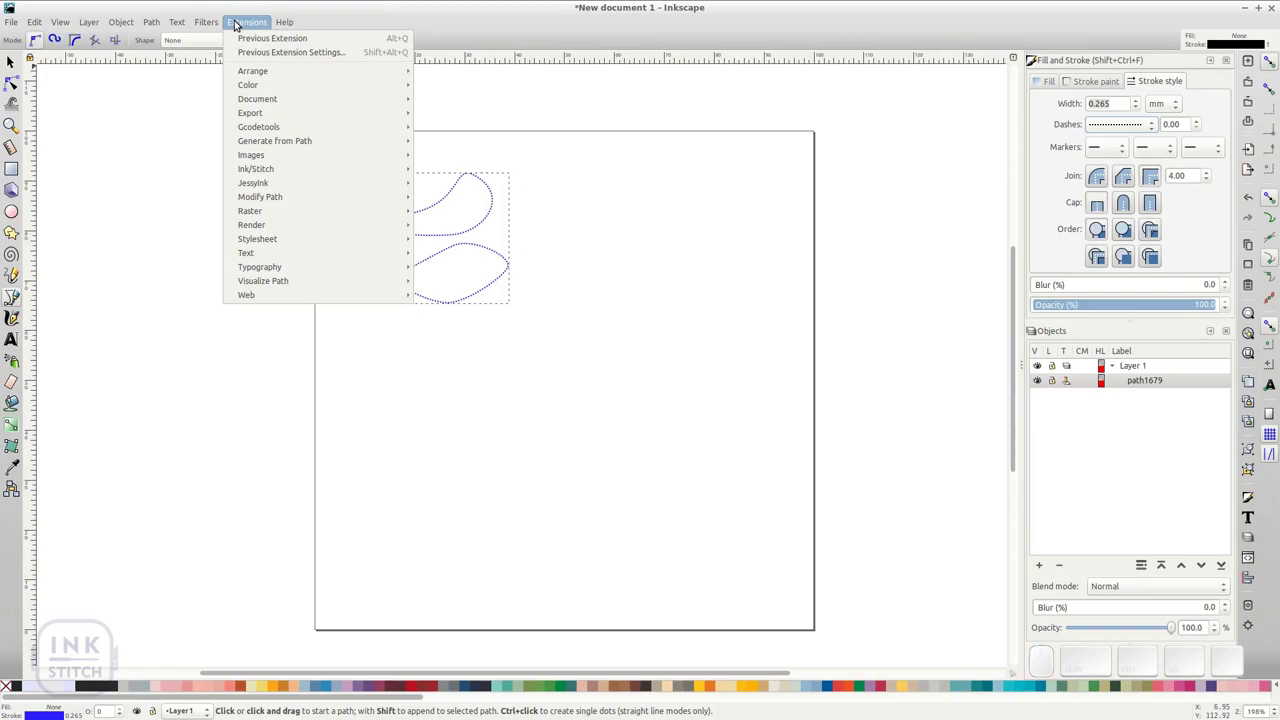
{"action": "mouse_move", "coordinate": [310, 171]}
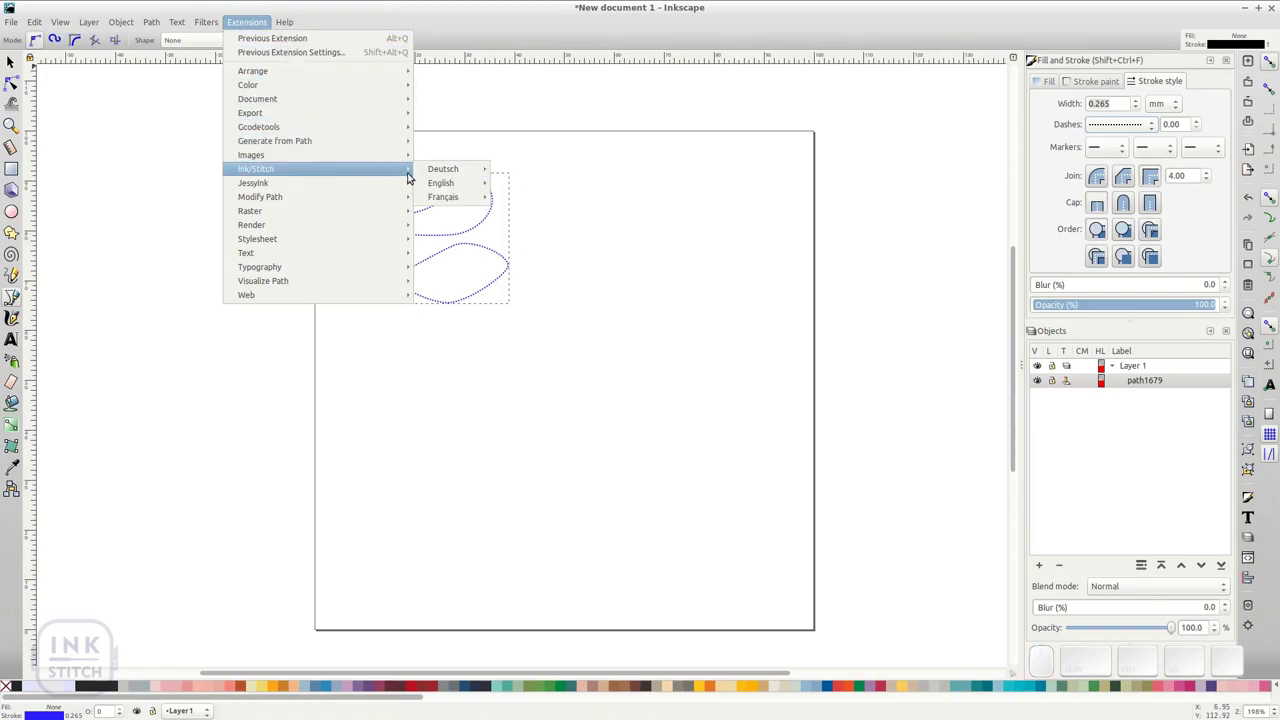
{"action": "mouse_move", "coordinate": [441, 185]}
{"action": "left_click", "coordinate": [530, 239]}
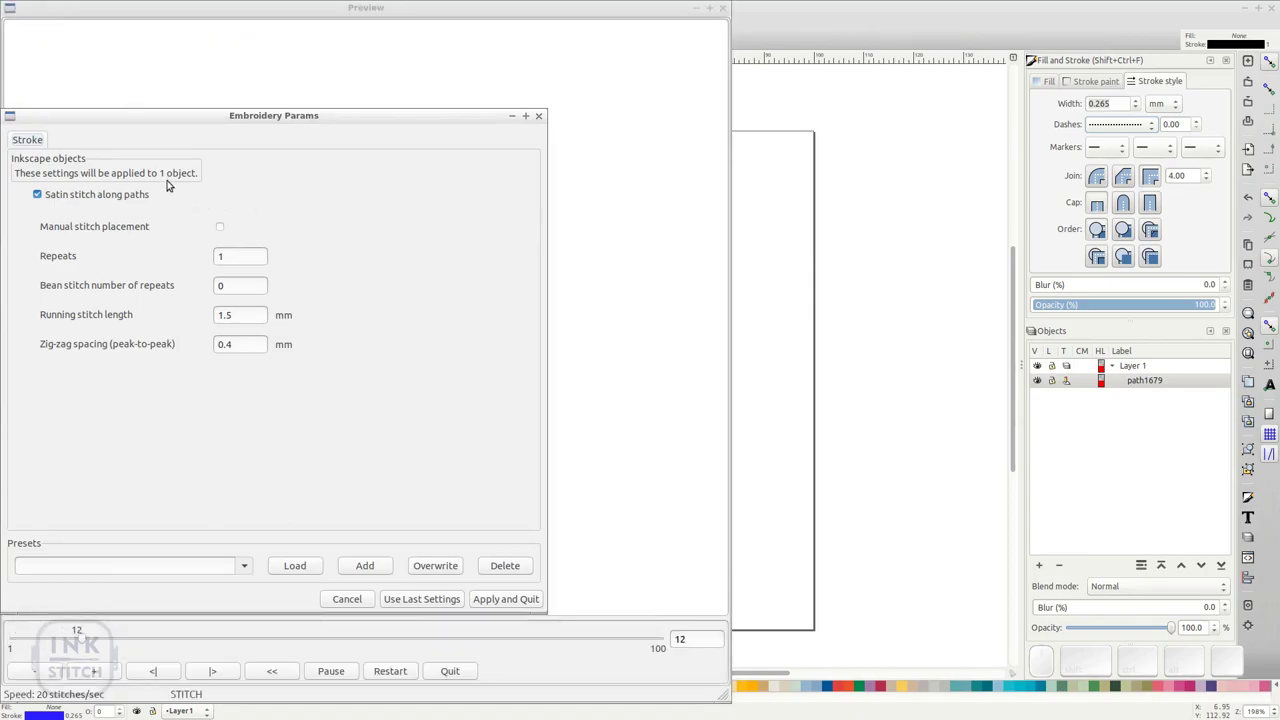
{"action": "mouse_move", "coordinate": [171, 114]}
{"action": "left_mouse_down"}
{"action": "mouse_move", "coordinate": [801, 68]}
{"action": "mouse_move", "coordinate": [878, 30]}
{"action": "left_mouse_up"}
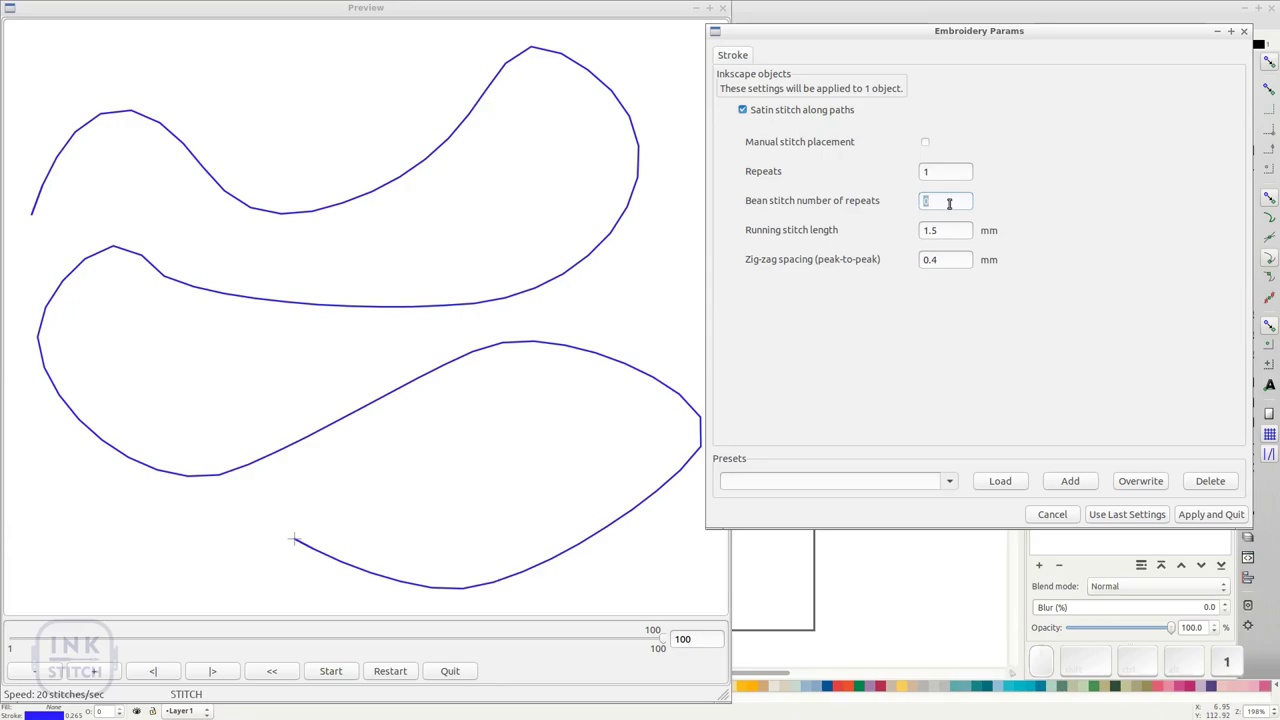
Set bean stitch repeats to 2, check the preview, and select the 1.5 running stitch length.
{"action": "type", "text": "1"}
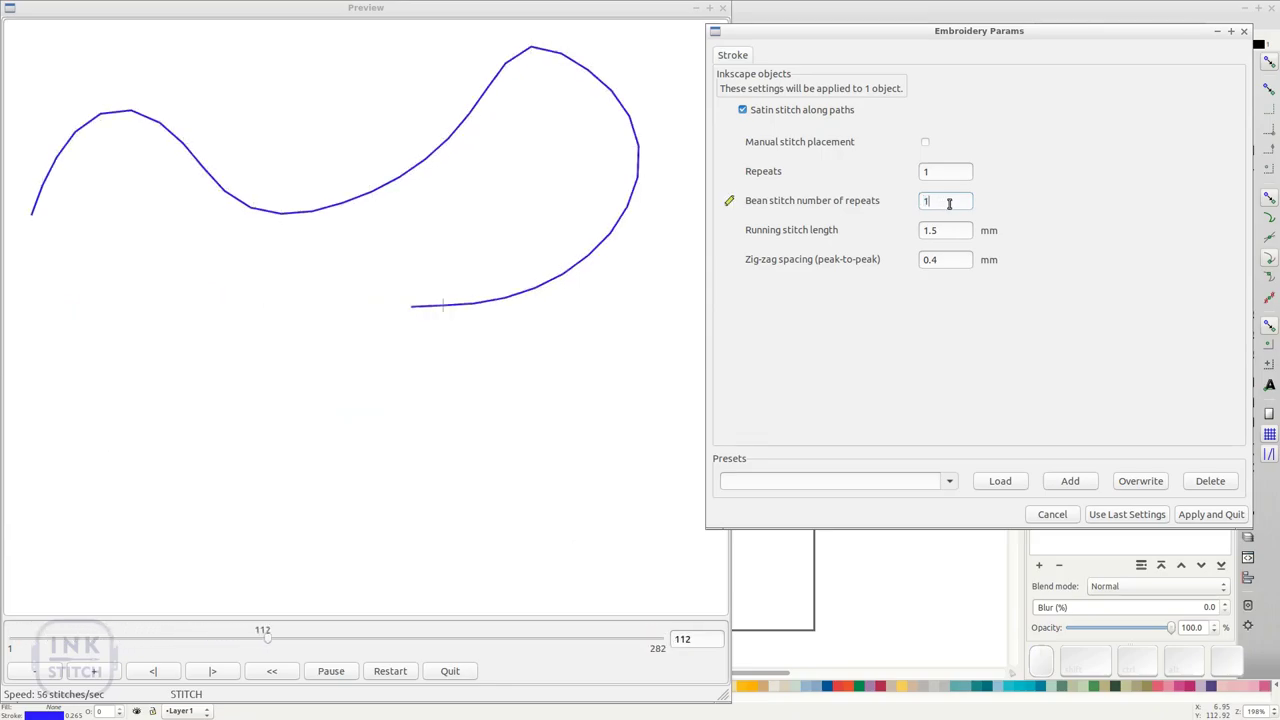
{"action": "double_click", "coordinate": [945, 201]}
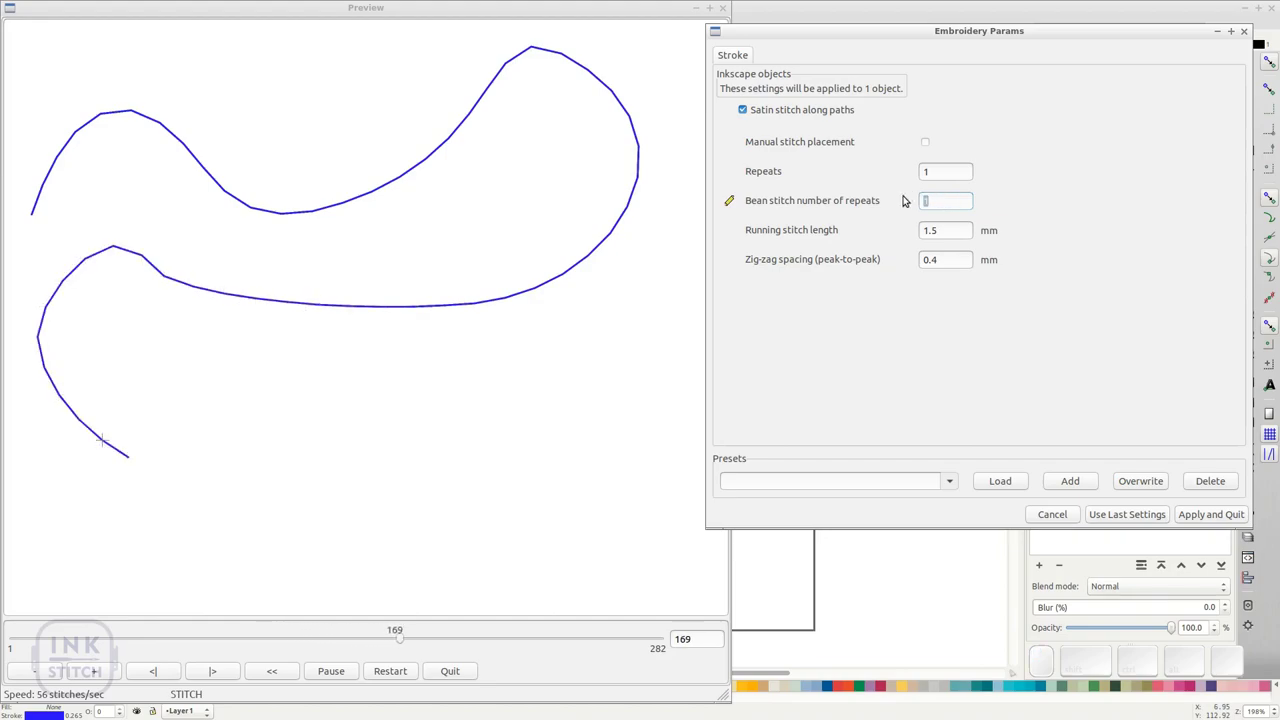
{"action": "left_click", "coordinate": [668, 95]}
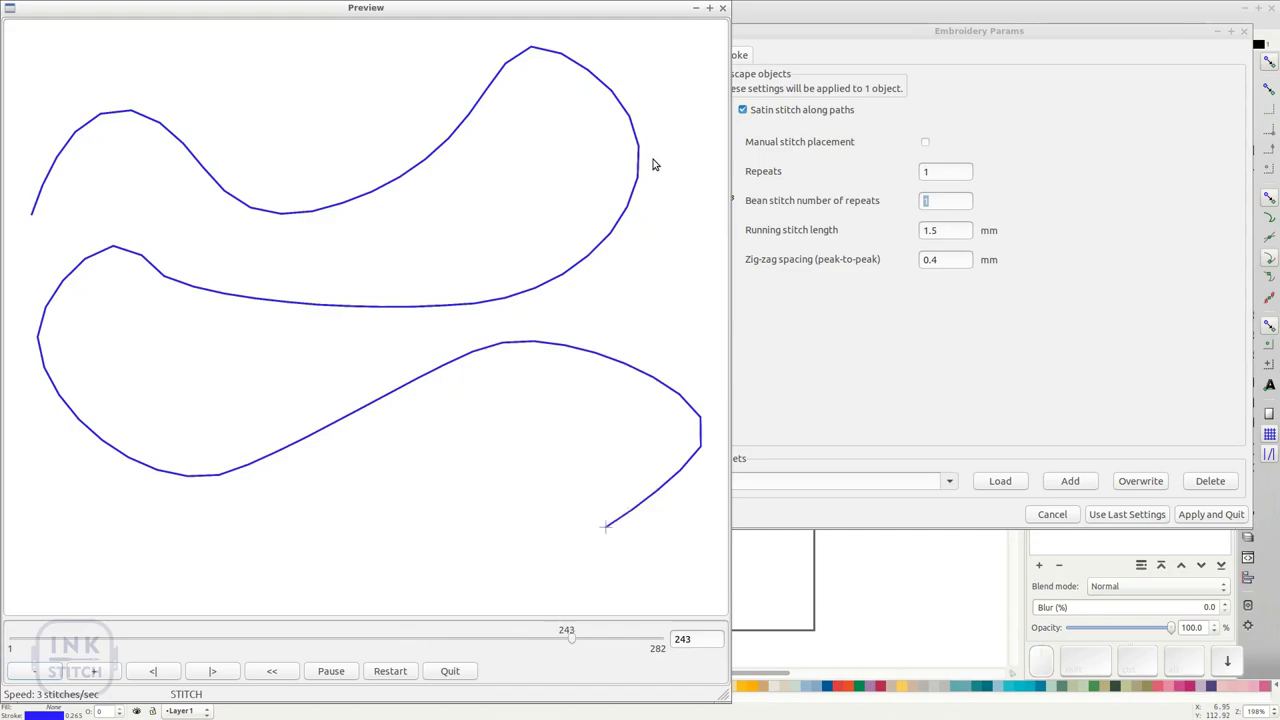
{"action": "left_click", "coordinate": [910, 200]}
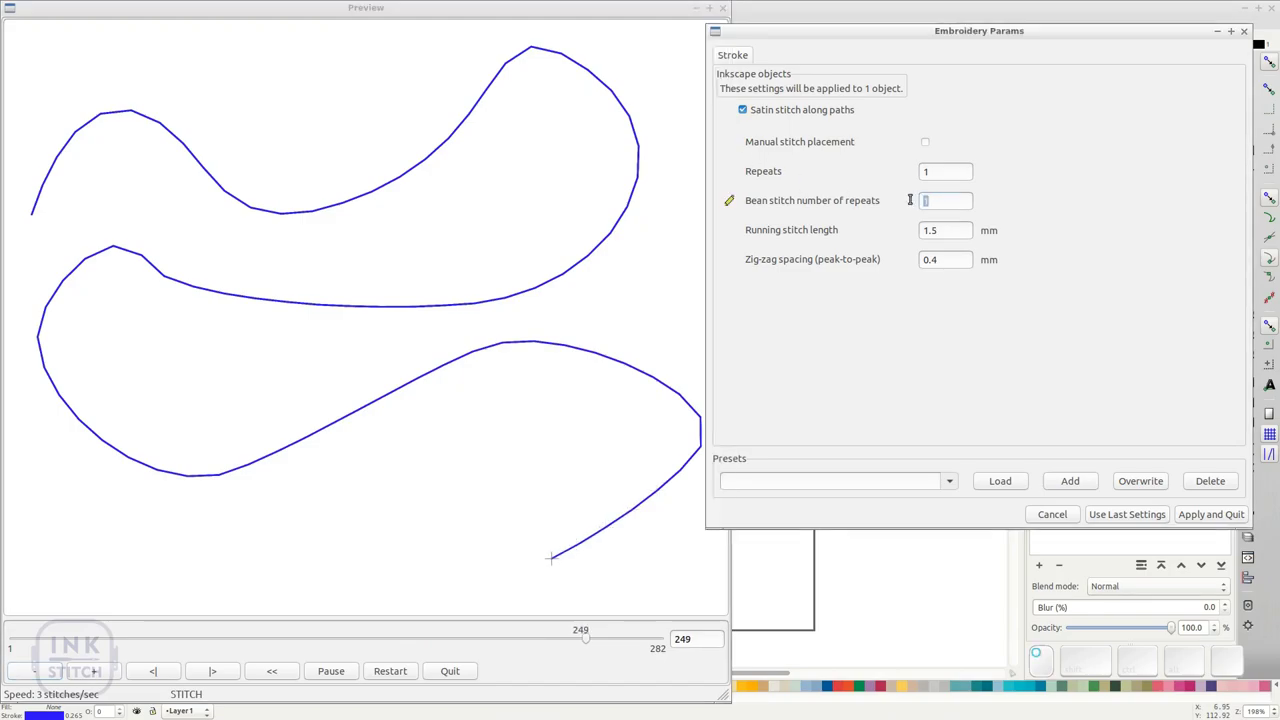
{"action": "type", "text": "2"}
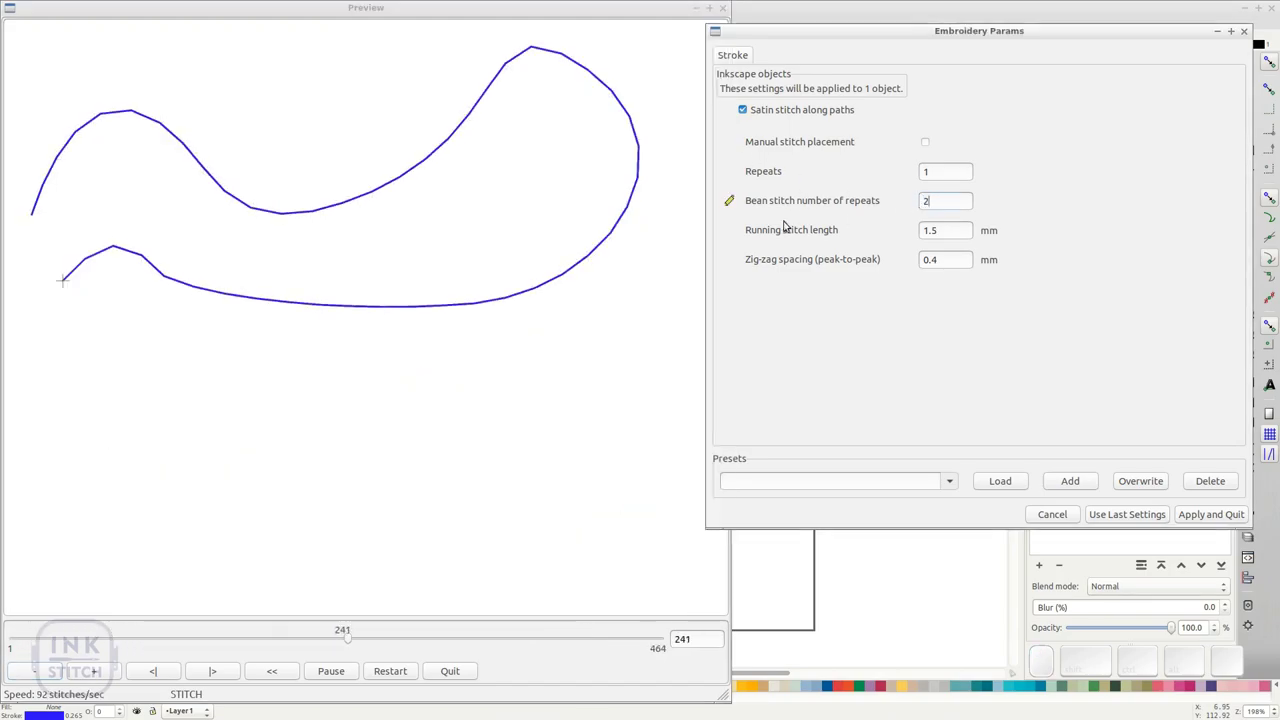
{"action": "left_click", "coordinate": [580, 266]}
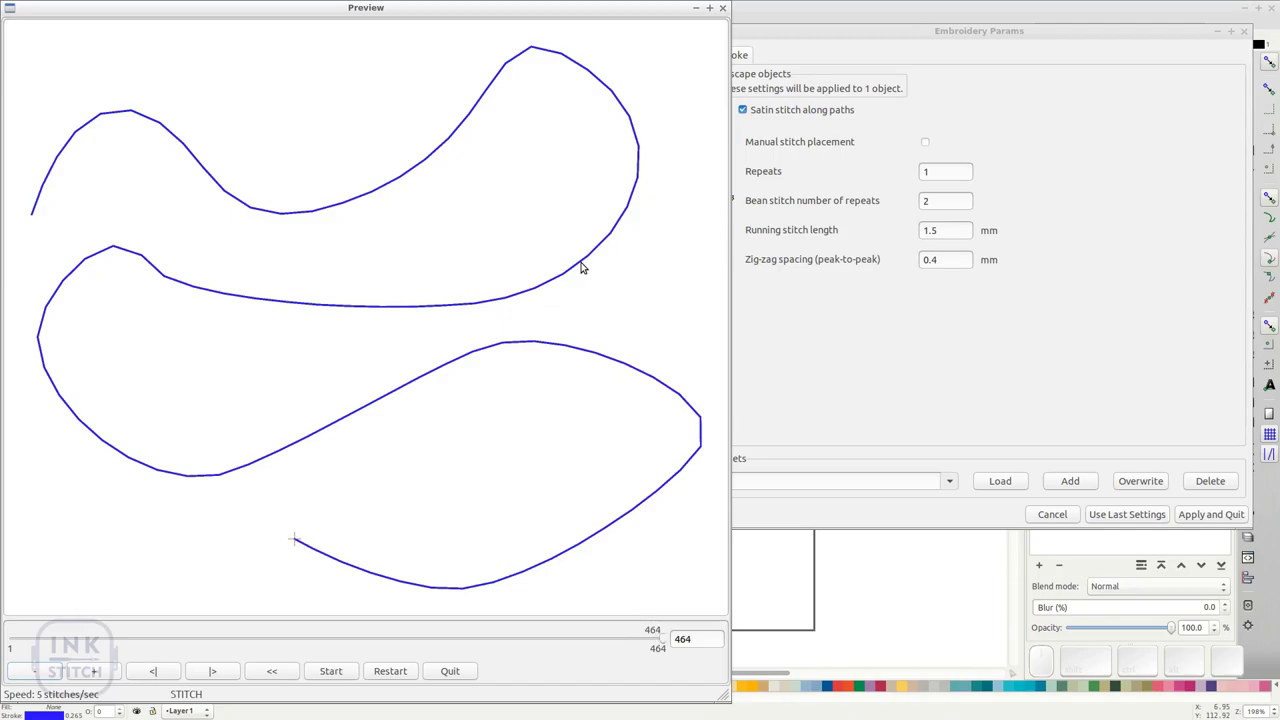
{"action": "left_click", "coordinate": [950, 240]}
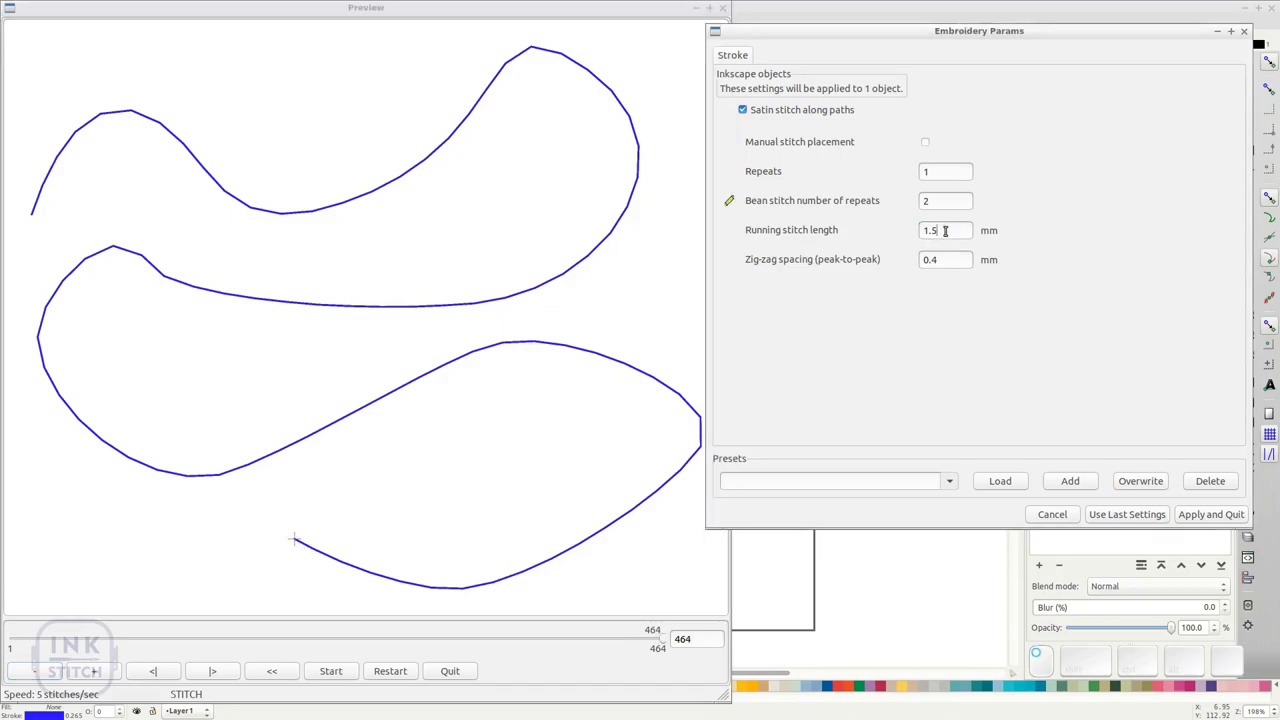
{"action": "left_click_drag", "start_coordinate": [950, 240], "coordinate": [897, 232]}
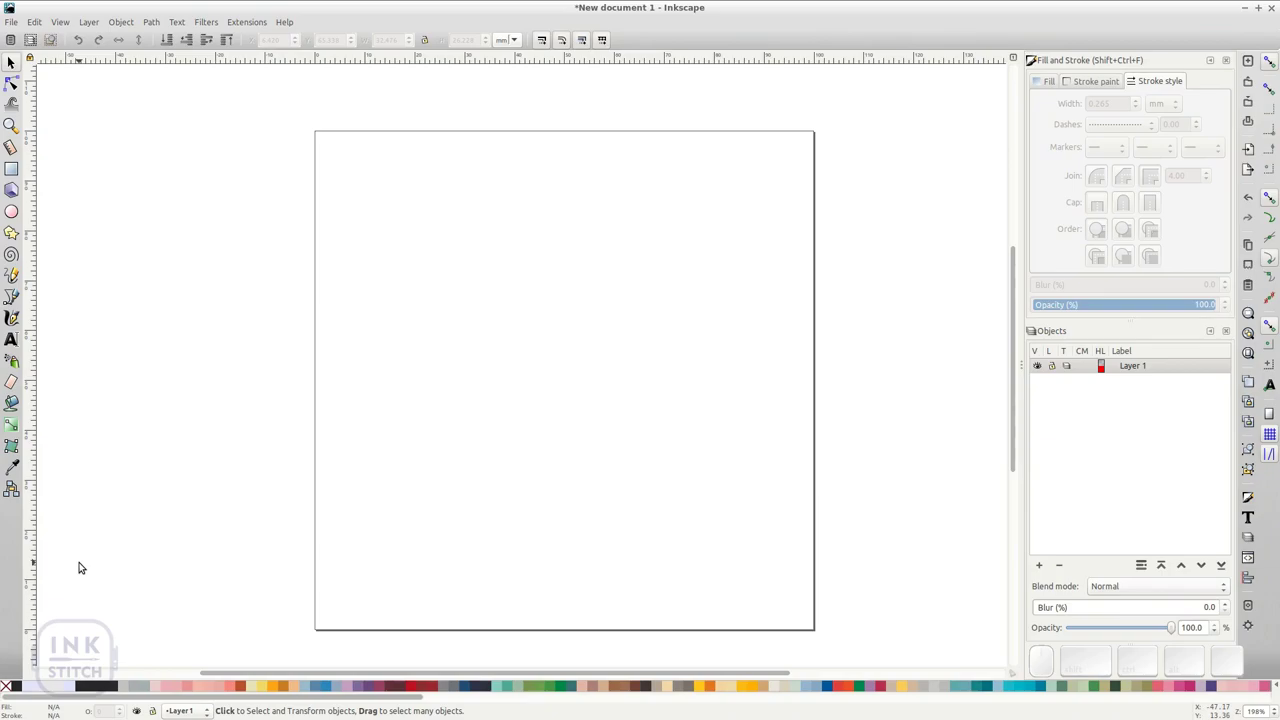
Draw an eight-node zigzag path on the blank page with the Bezier tool.
{"action": "left_click", "coordinate": [12, 297]}
{"action": "left_click", "coordinate": [365, 228]}
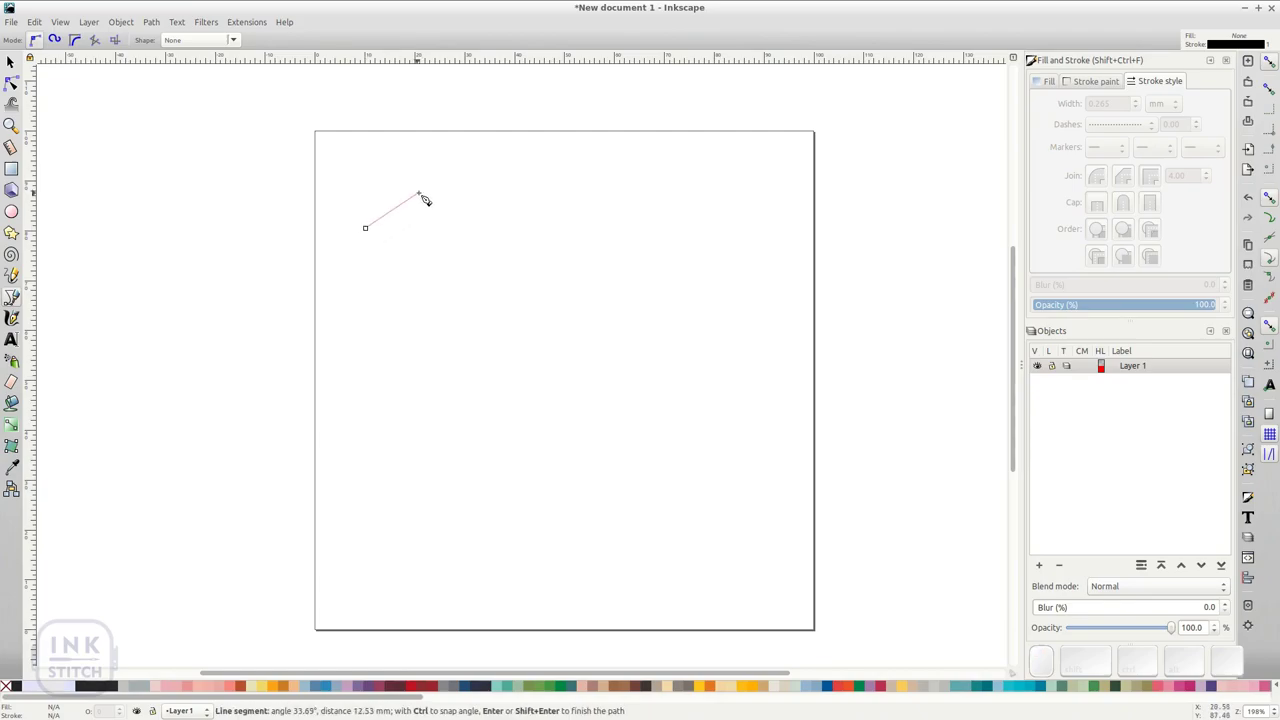
{"action": "left_click", "coordinate": [422, 187]}
{"action": "left_click", "coordinate": [487, 243]}
{"action": "left_click", "coordinate": [516, 196]}
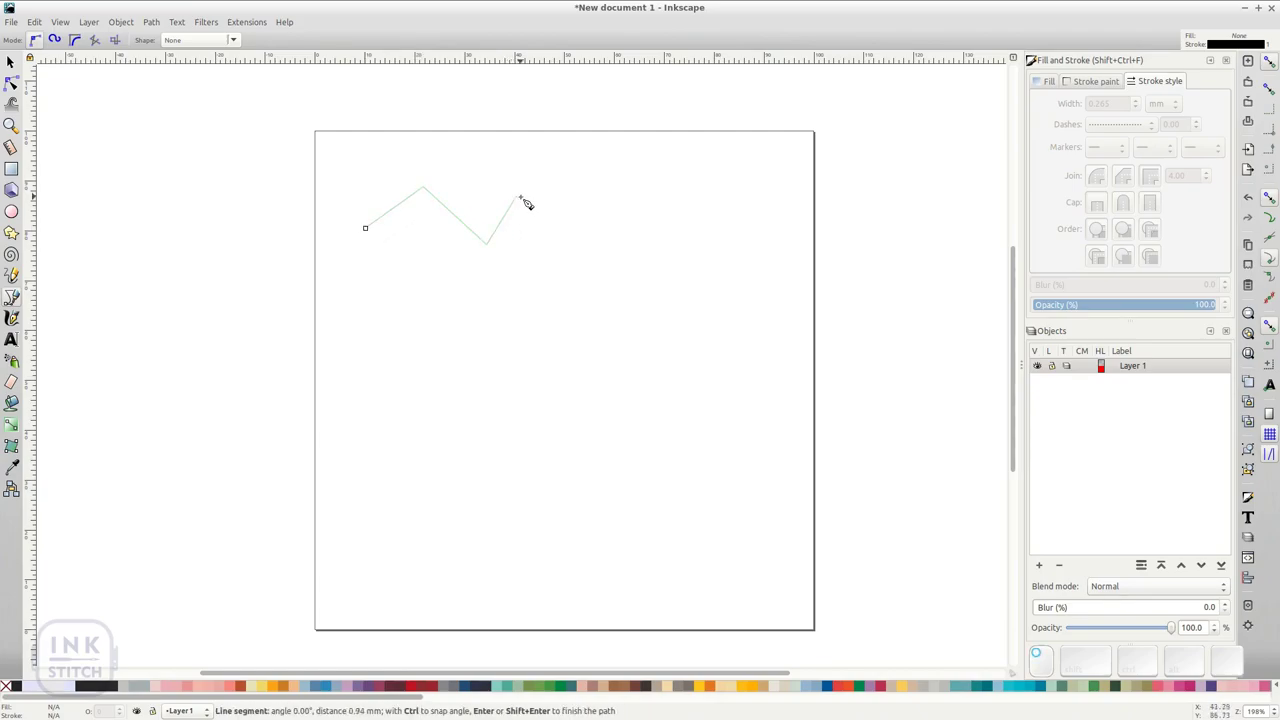
{"action": "left_click_drag", "start_coordinate": [576, 202], "coordinate": [560, 242]}
{"action": "left_click", "coordinate": [525, 237]}
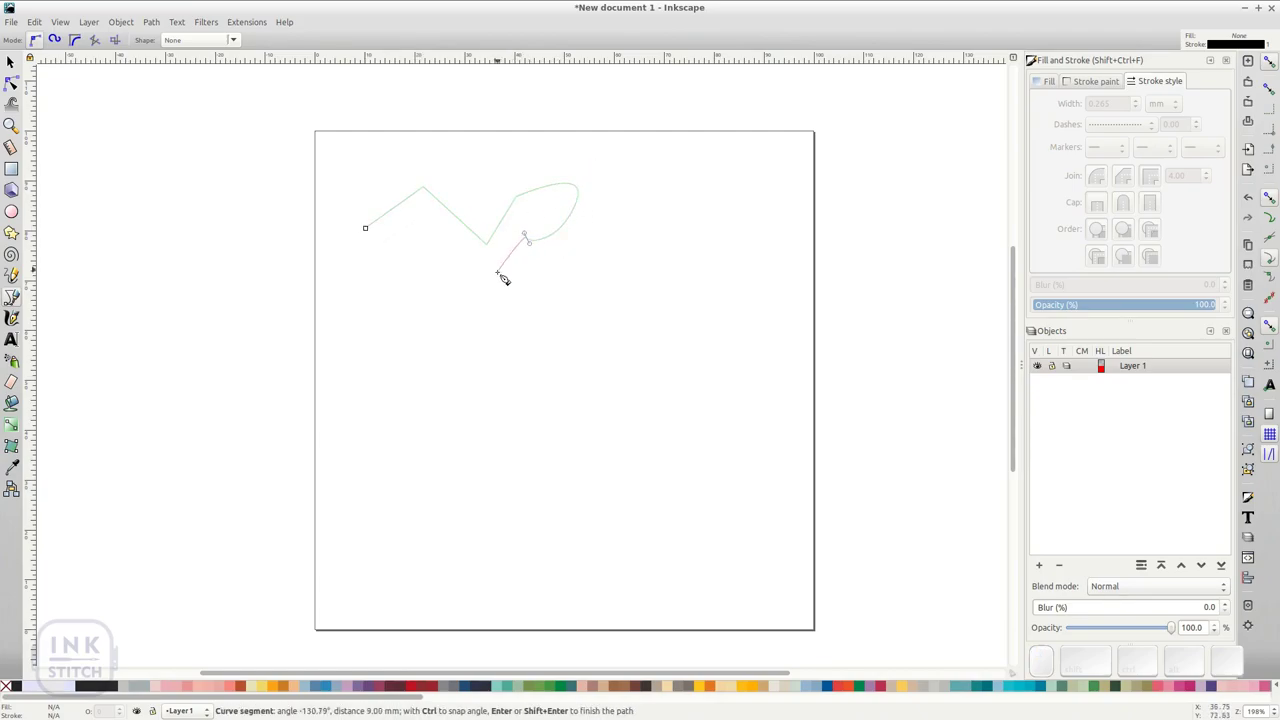
{"action": "left_click", "coordinate": [490, 284]}
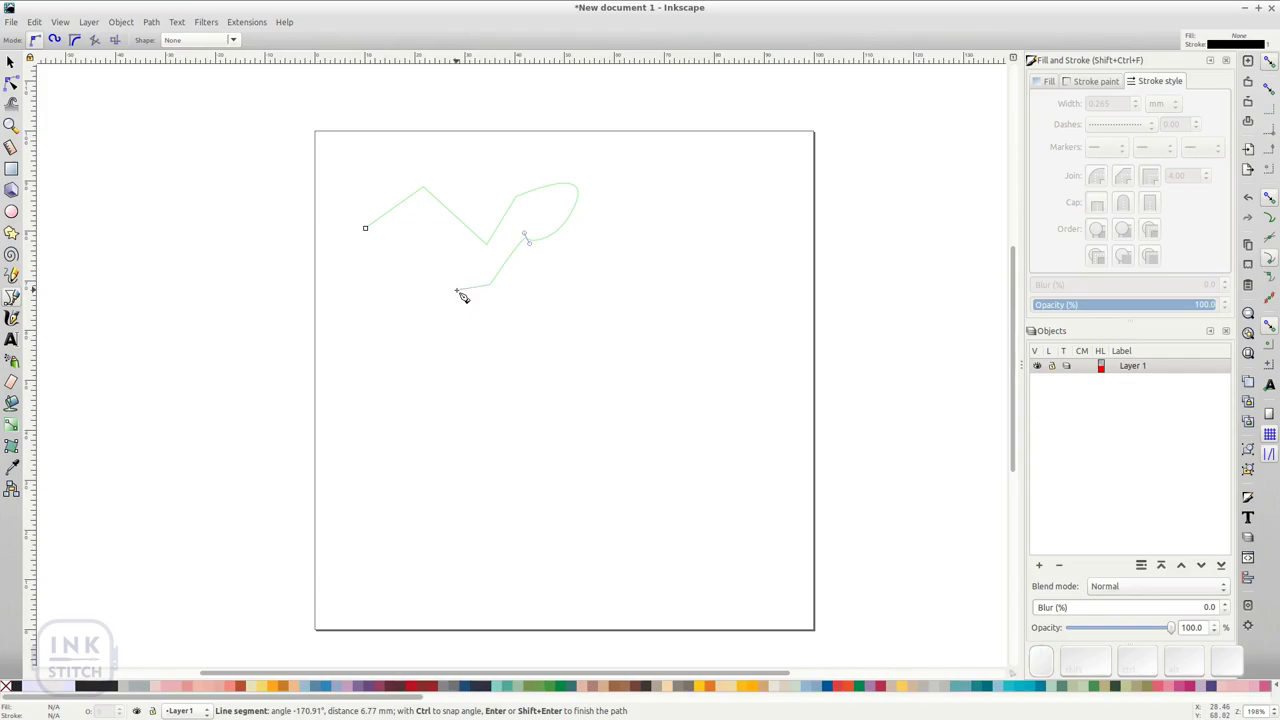
{"action": "double_click", "coordinate": [457, 291]}
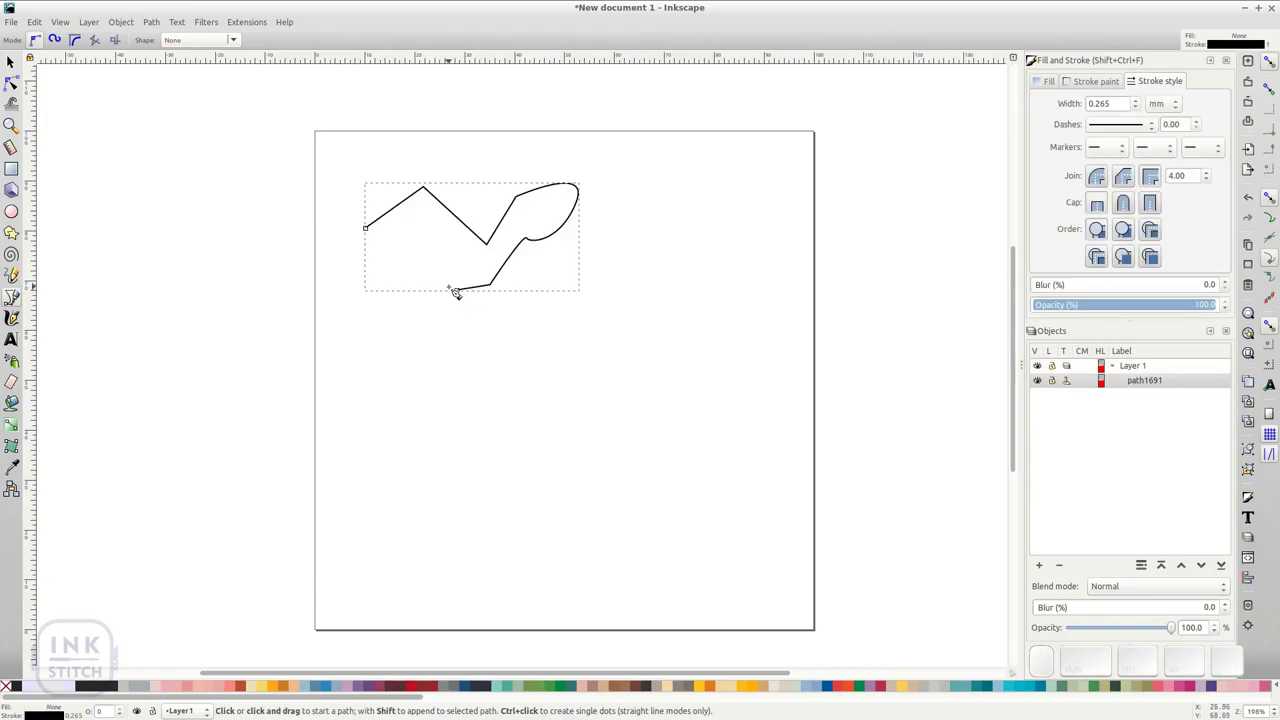
Convert all 8 nodes to sharp corners so every segment is straight, then deselect.
{"action": "left_click", "coordinate": [11, 84]}
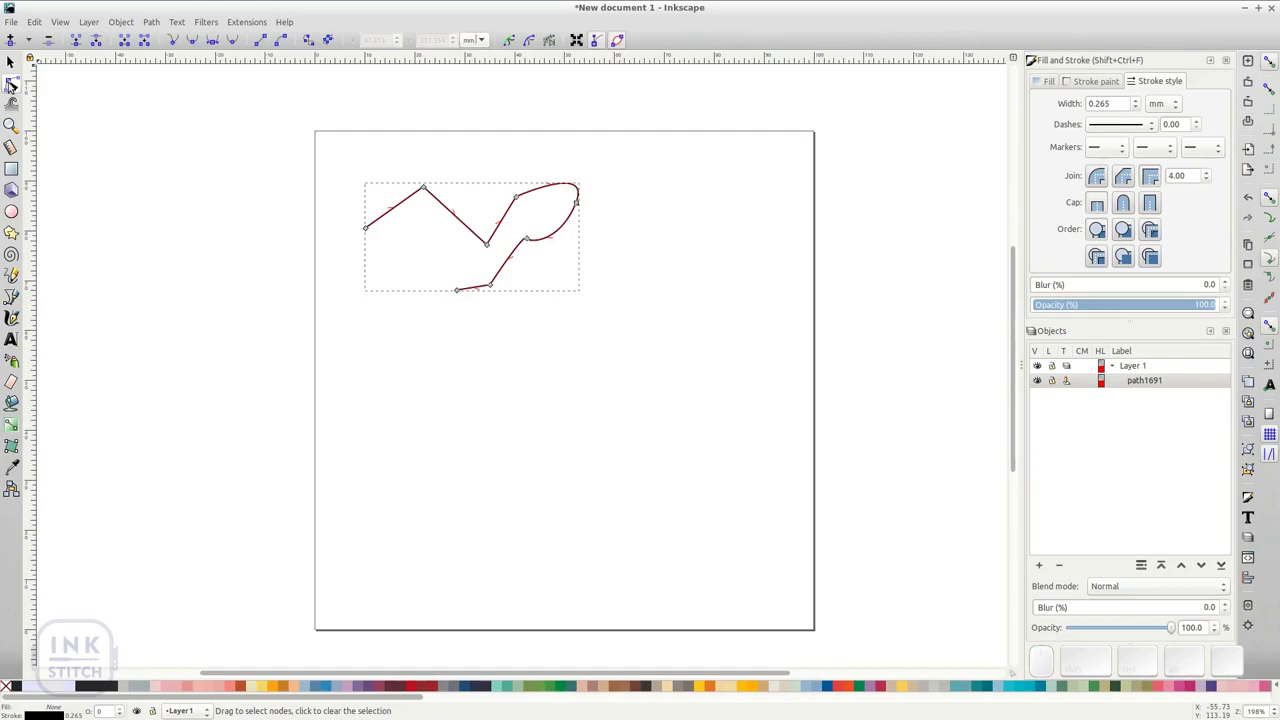
{"action": "left_click_drag", "start_coordinate": [338, 141], "coordinate": [604, 296]}
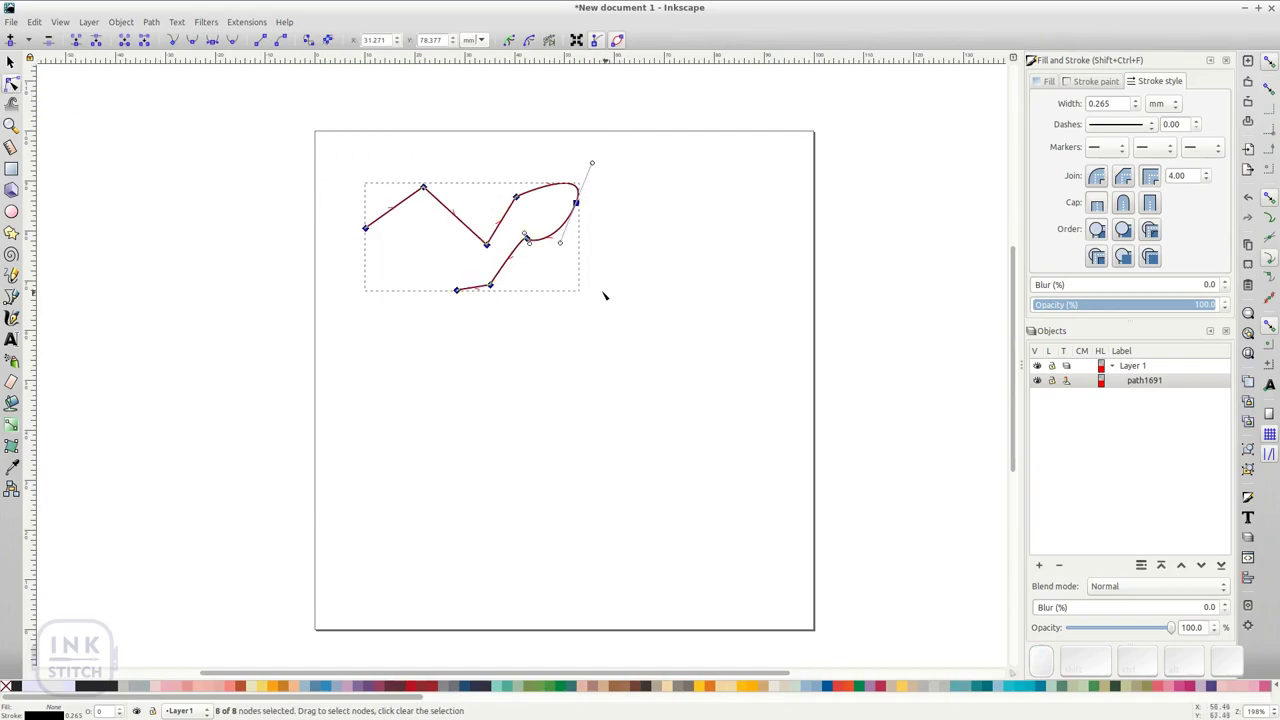
{"action": "left_click", "coordinate": [173, 41]}
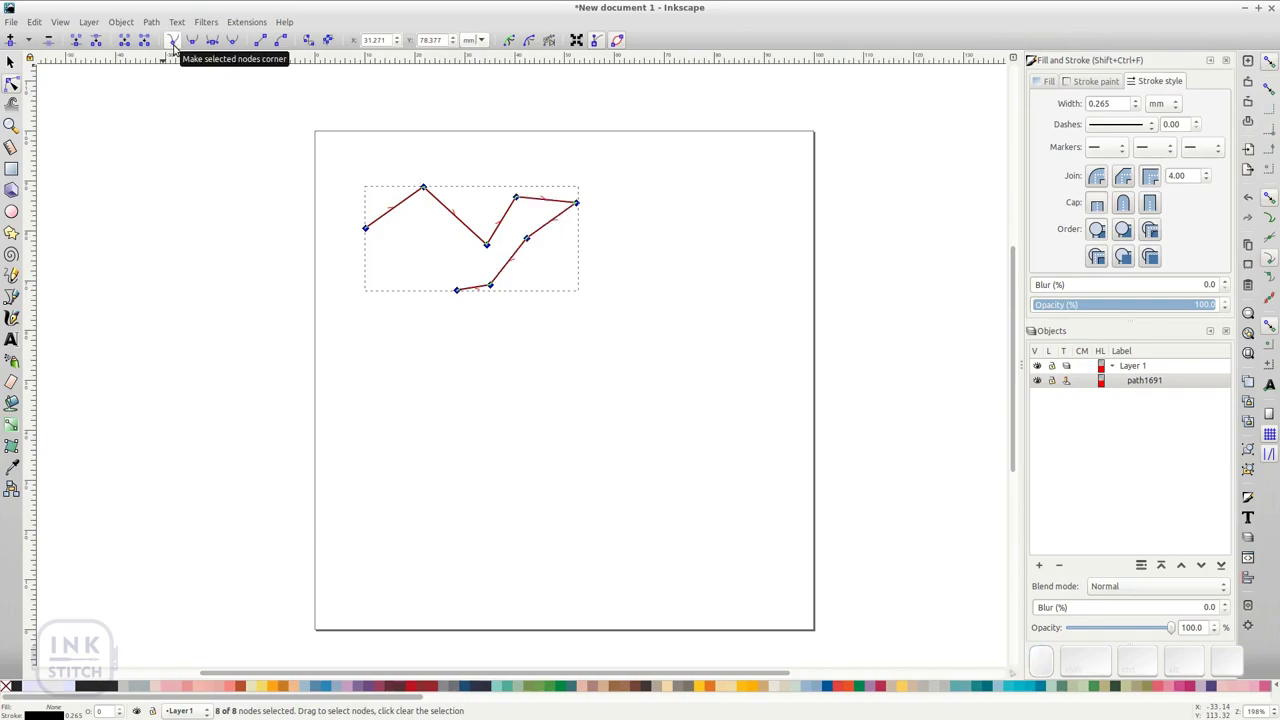
{"action": "left_click", "coordinate": [11, 62]}
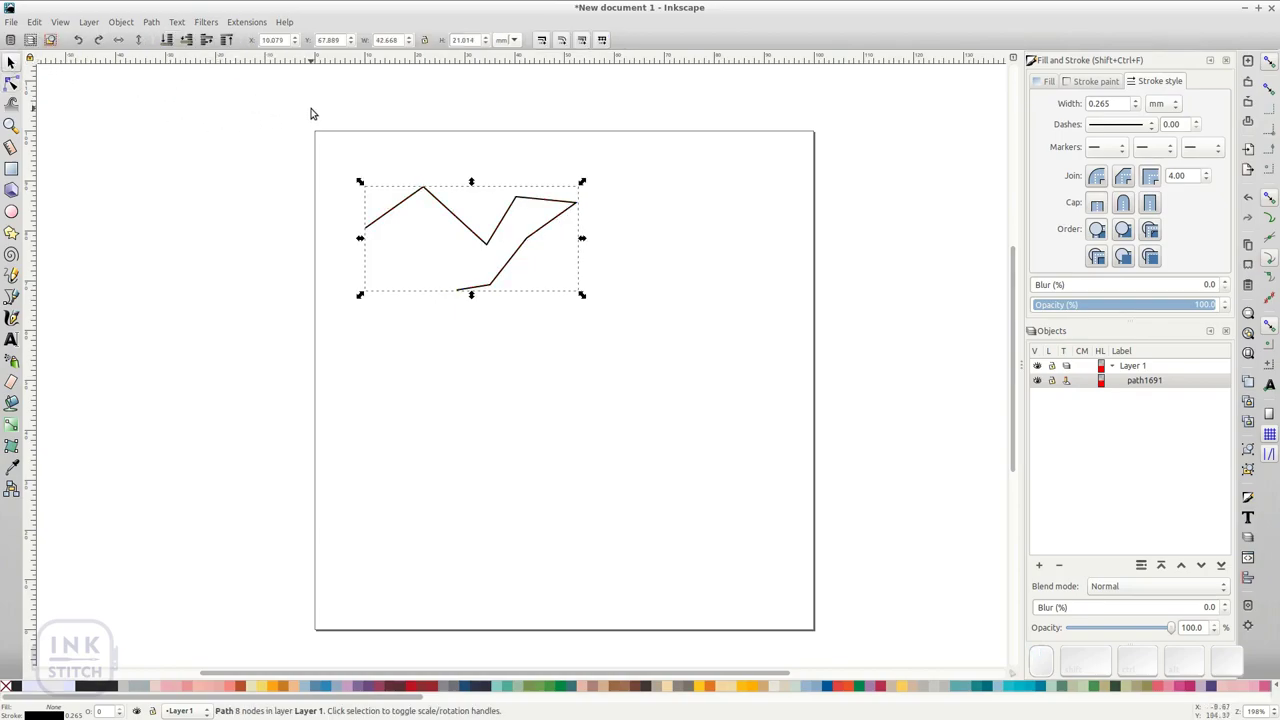
{"action": "left_click", "coordinate": [340, 143]}
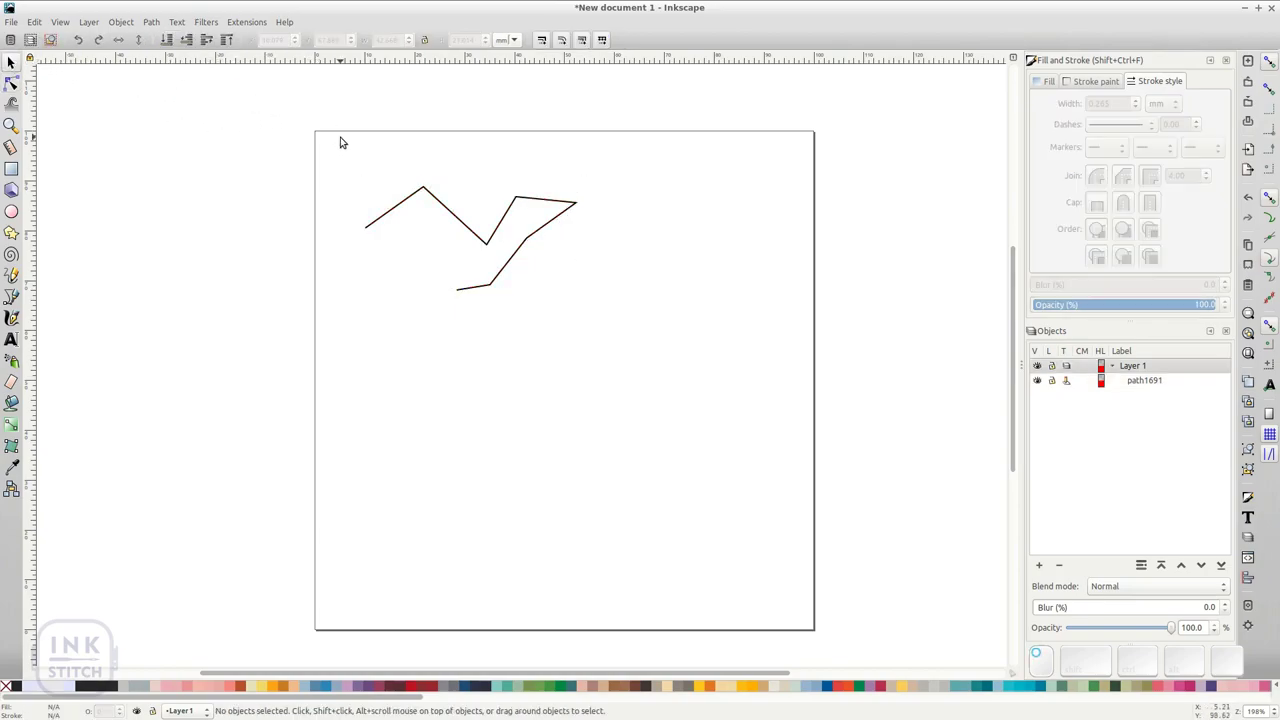
Turn on Manual stitch placement in the zigzag path's Ink/Stitch parameters.
{"action": "left_click", "coordinate": [400, 207]}
{"action": "left_click", "coordinate": [246, 22]}
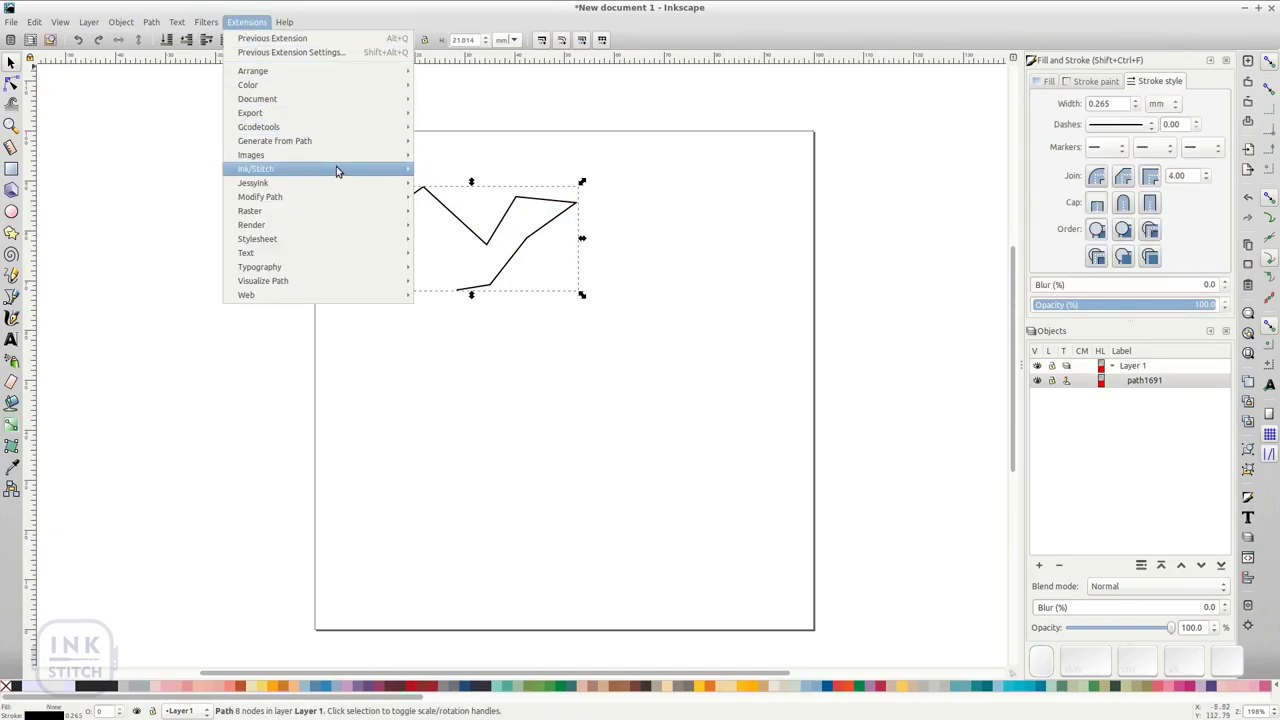
{"action": "mouse_move", "coordinate": [338, 170]}
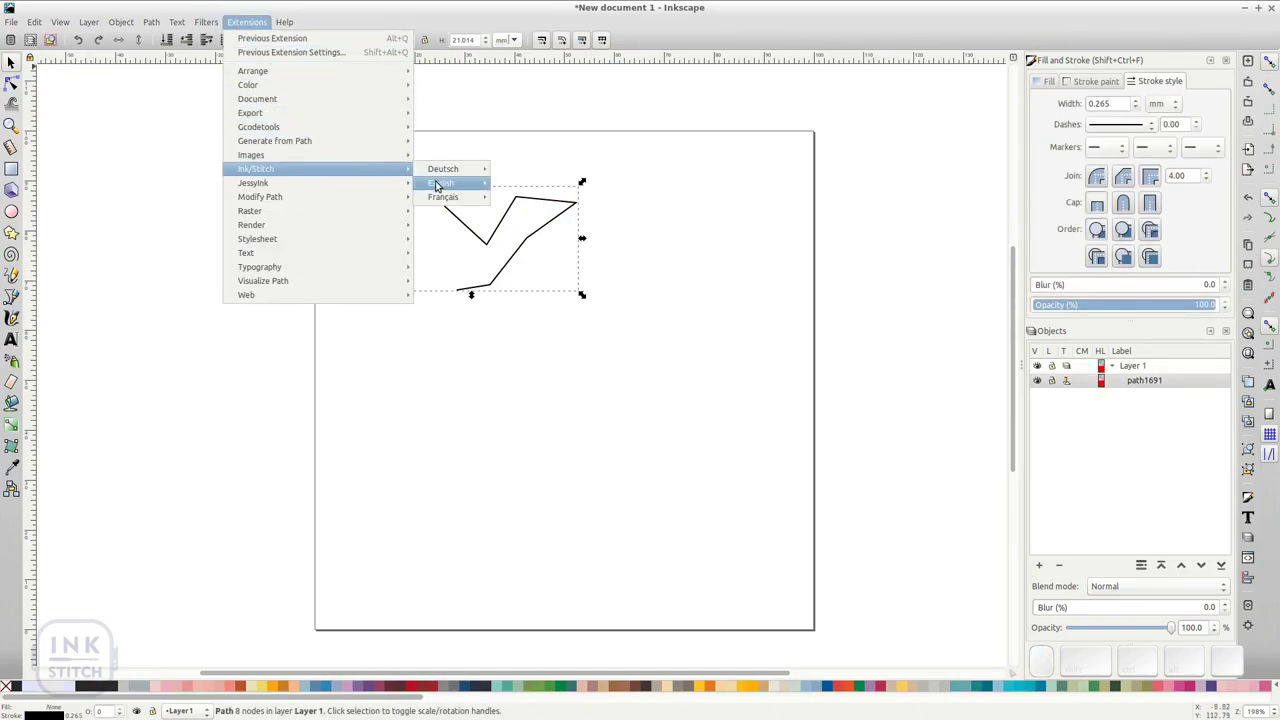
{"action": "mouse_move", "coordinate": [445, 184]}
{"action": "left_click", "coordinate": [555, 245]}
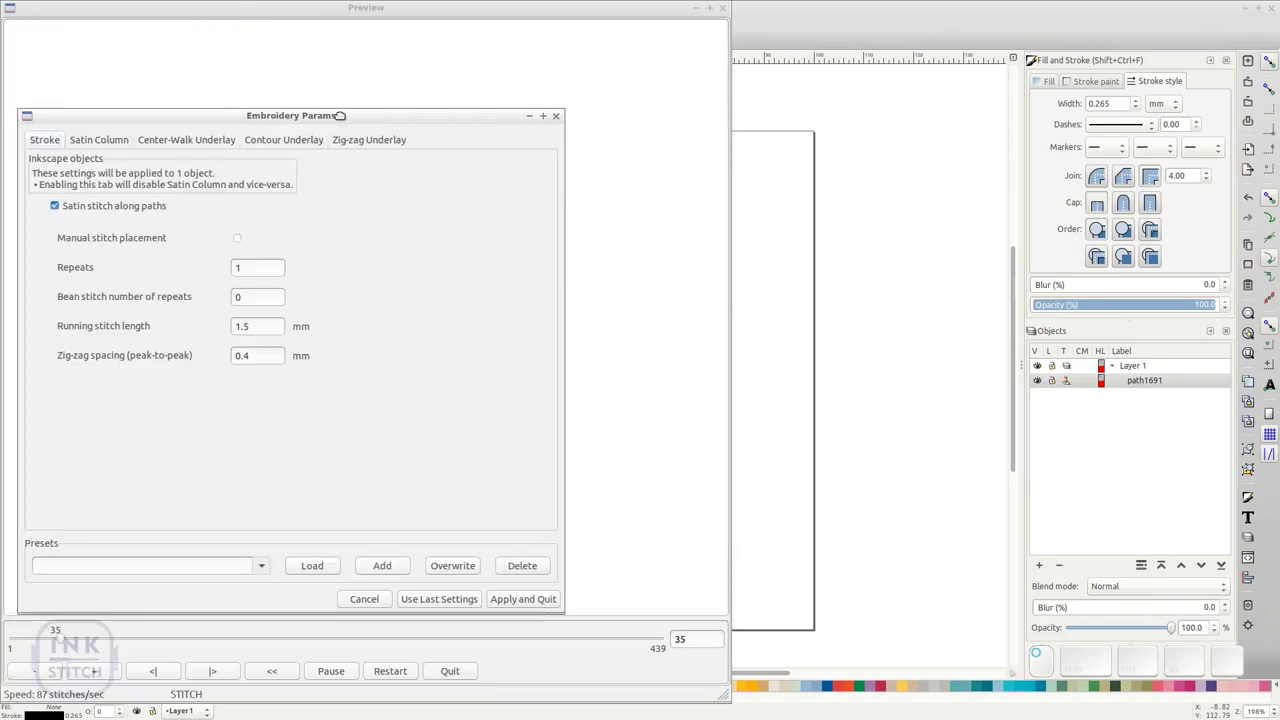
{"action": "left_click_drag", "start_coordinate": [330, 125], "coordinate": [1043, 80]}
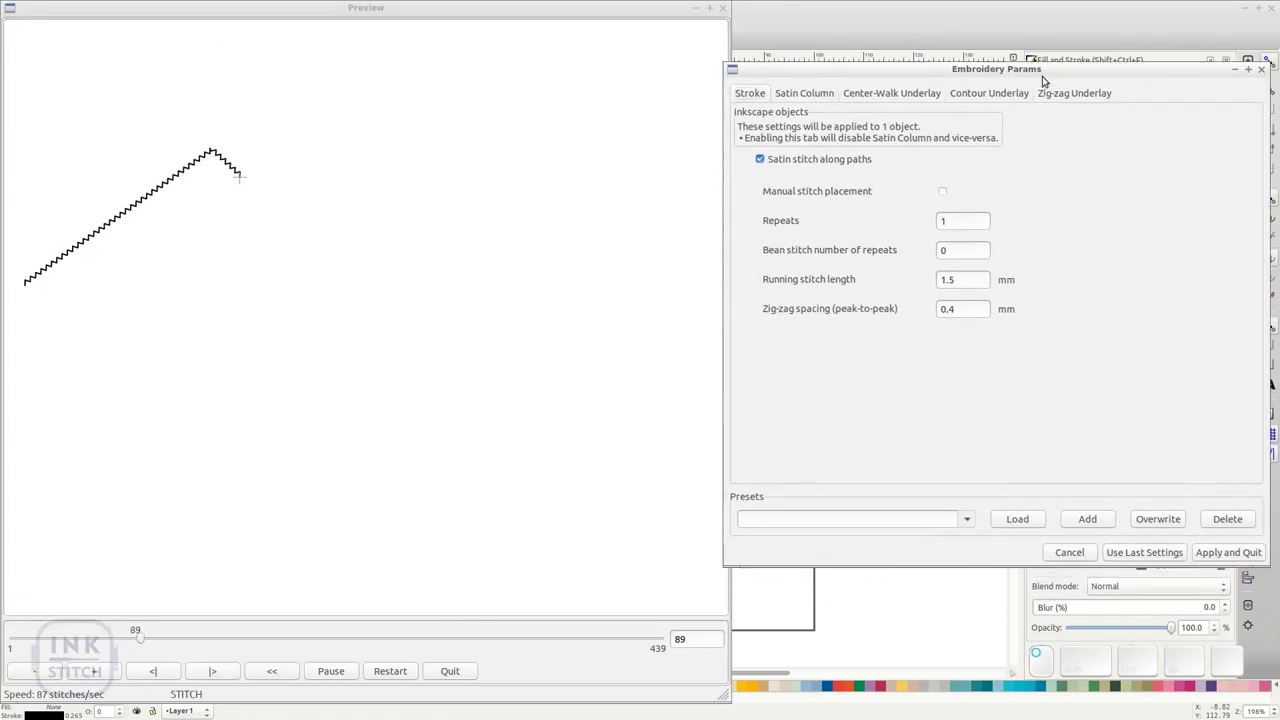
{"action": "left_click", "coordinate": [942, 192]}
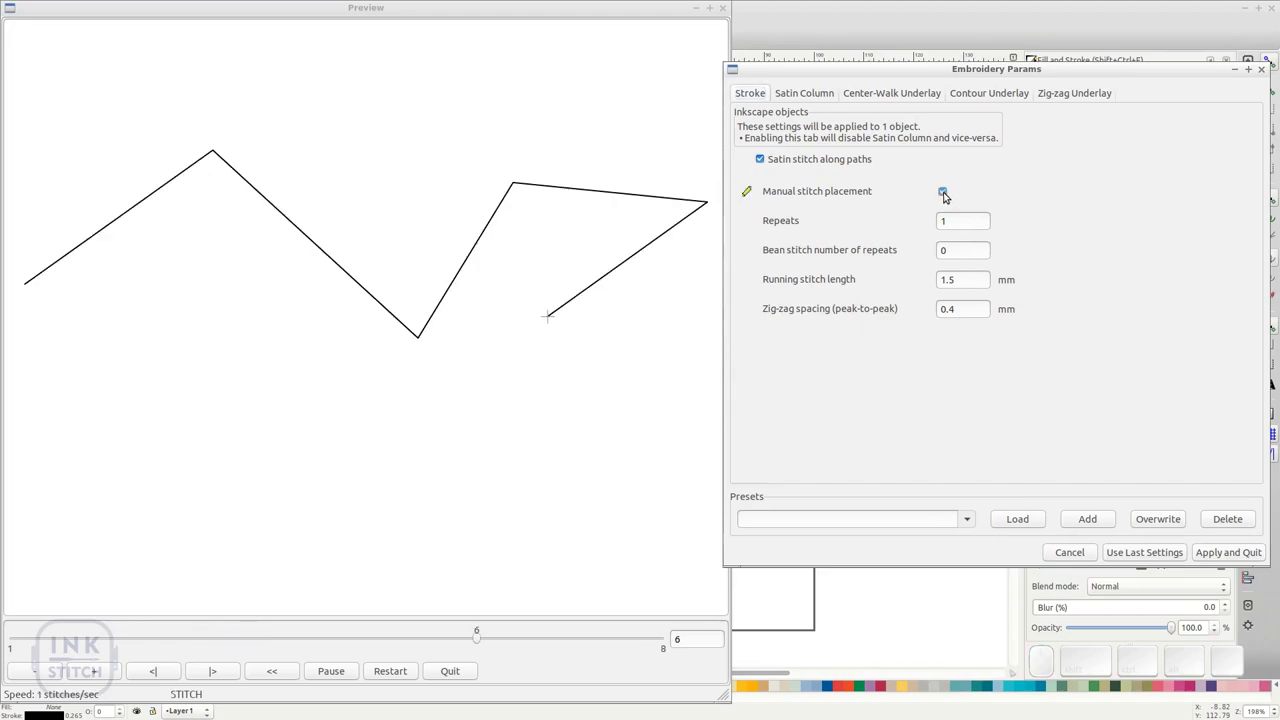